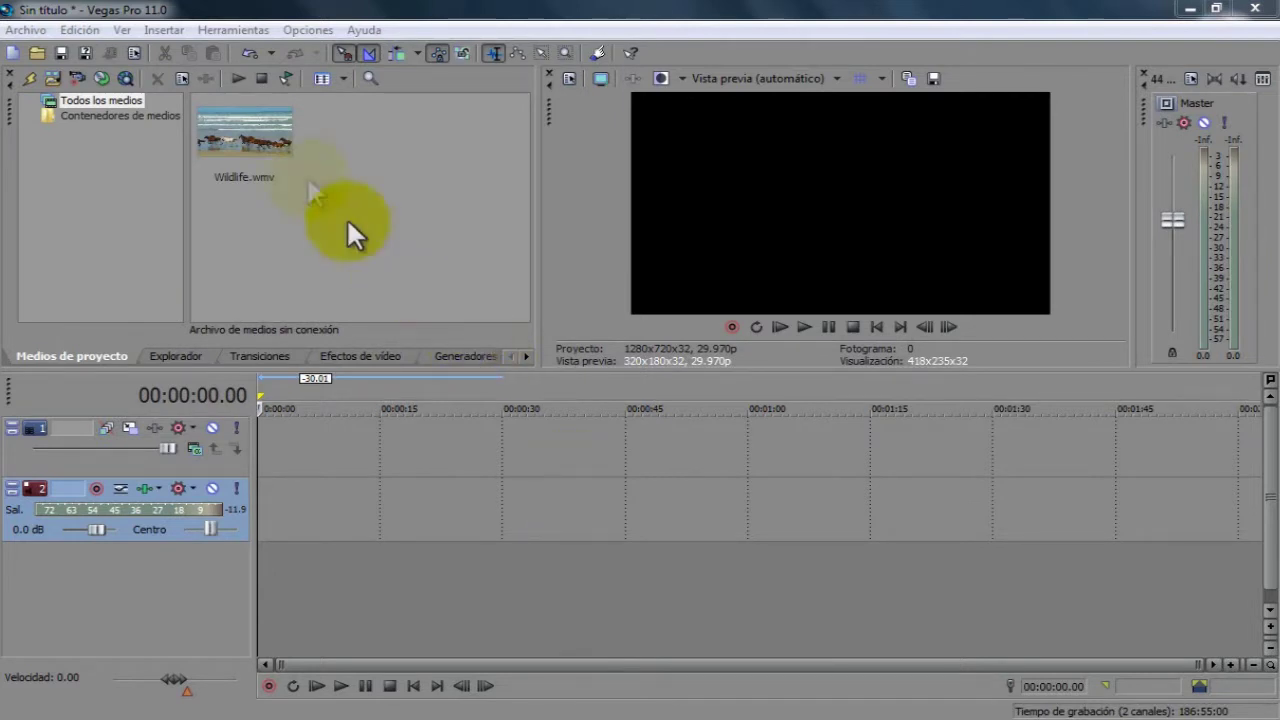
Place Wildlife.wmv at the start of the timeline, play its opening seconds, and return the cursor to 00:00:00.00
{"action": "left_click_drag", "start_coordinate": [263, 118], "coordinate": [249, 437]}
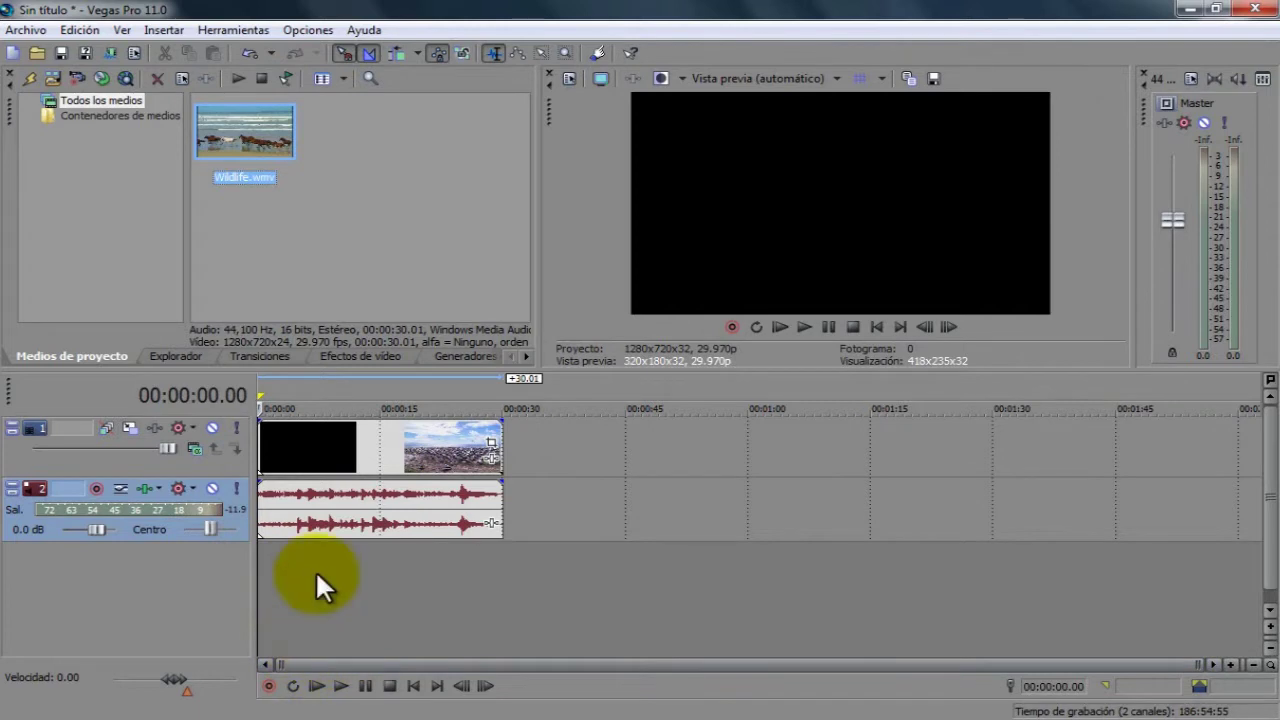
{"action": "left_click", "coordinate": [343, 686]}
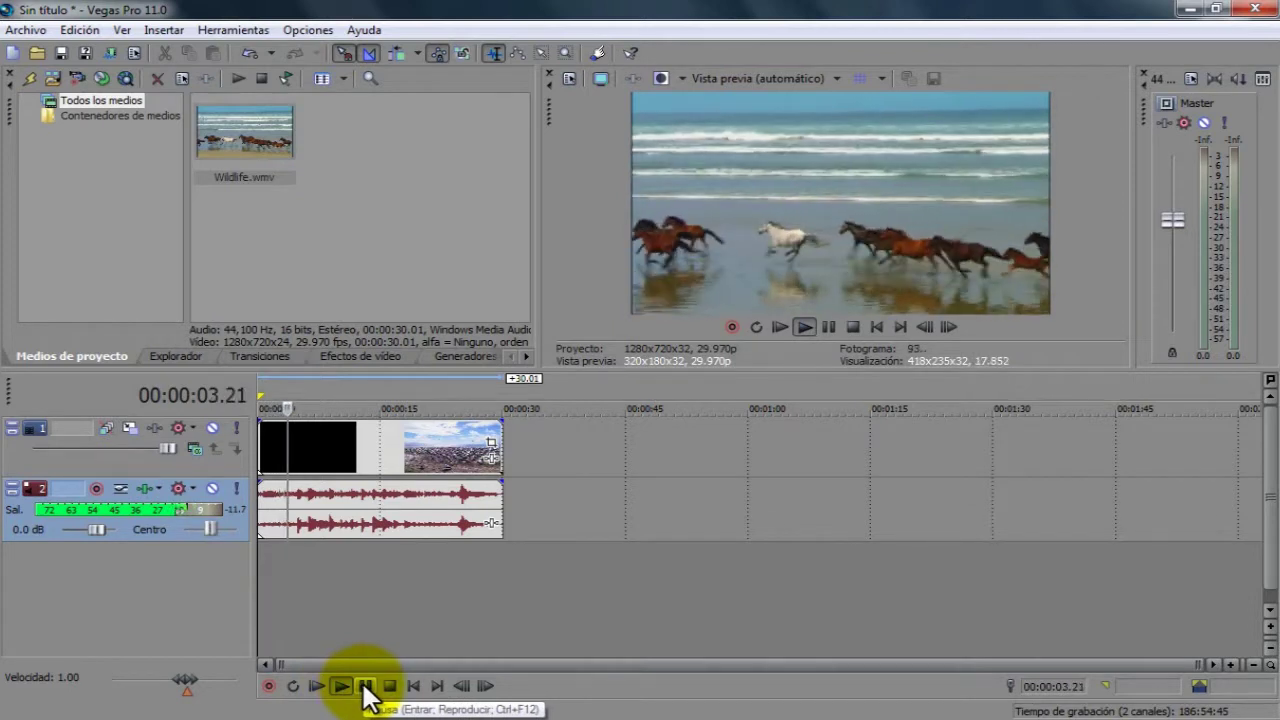
{"action": "left_click", "coordinate": [366, 686]}
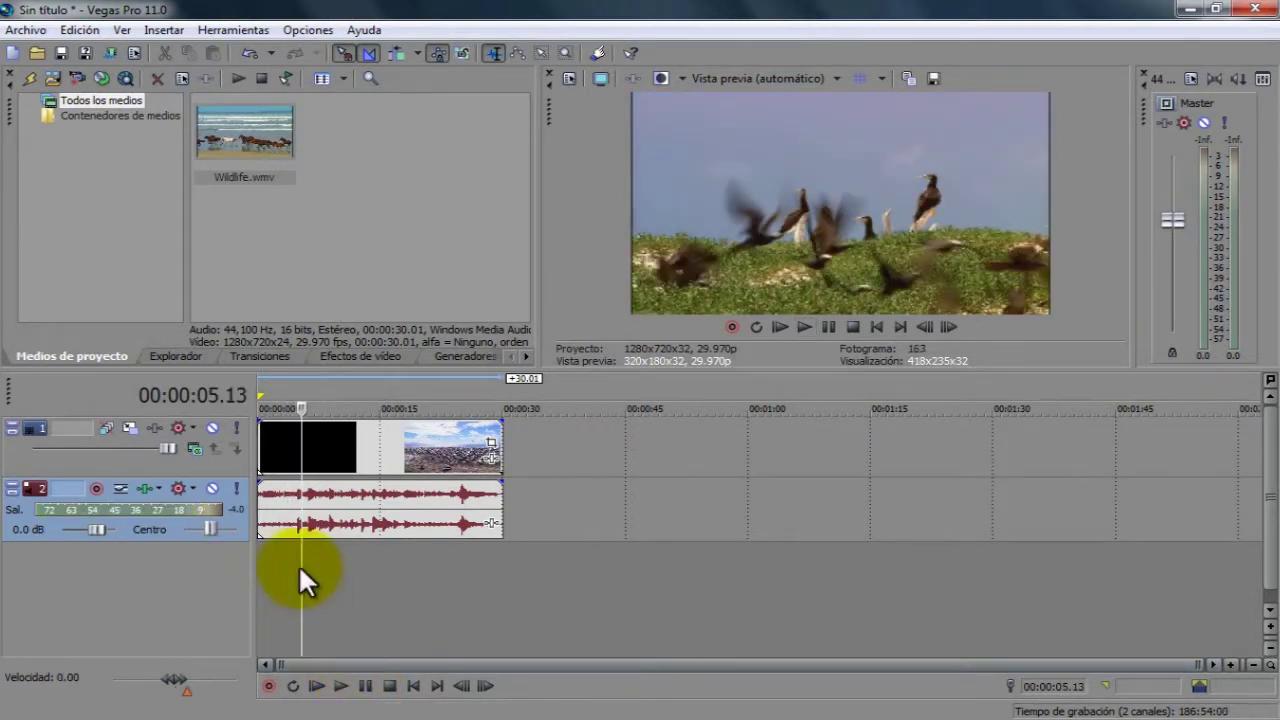
{"action": "left_click_drag", "start_coordinate": [302, 570], "coordinate": [253, 571]}
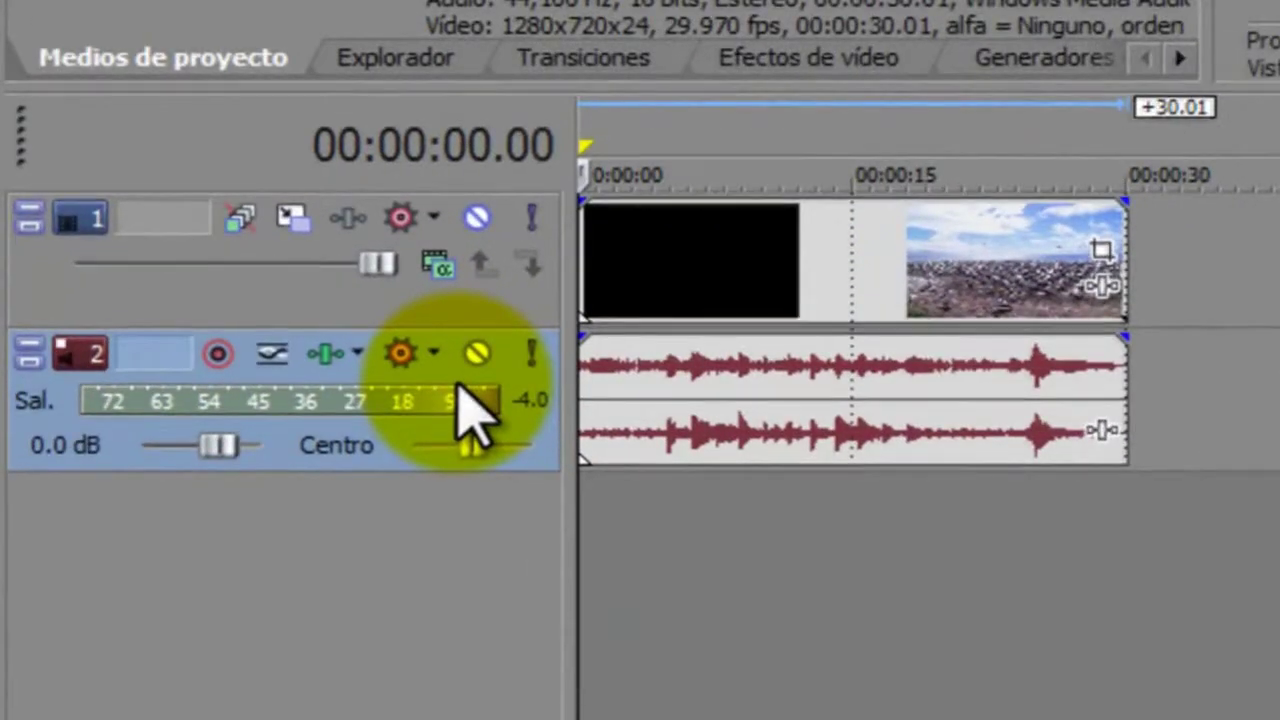
Delete the video's audio track, preview the first seconds of the video, and undo the deletion
{"action": "right_click", "coordinate": [470, 410]}
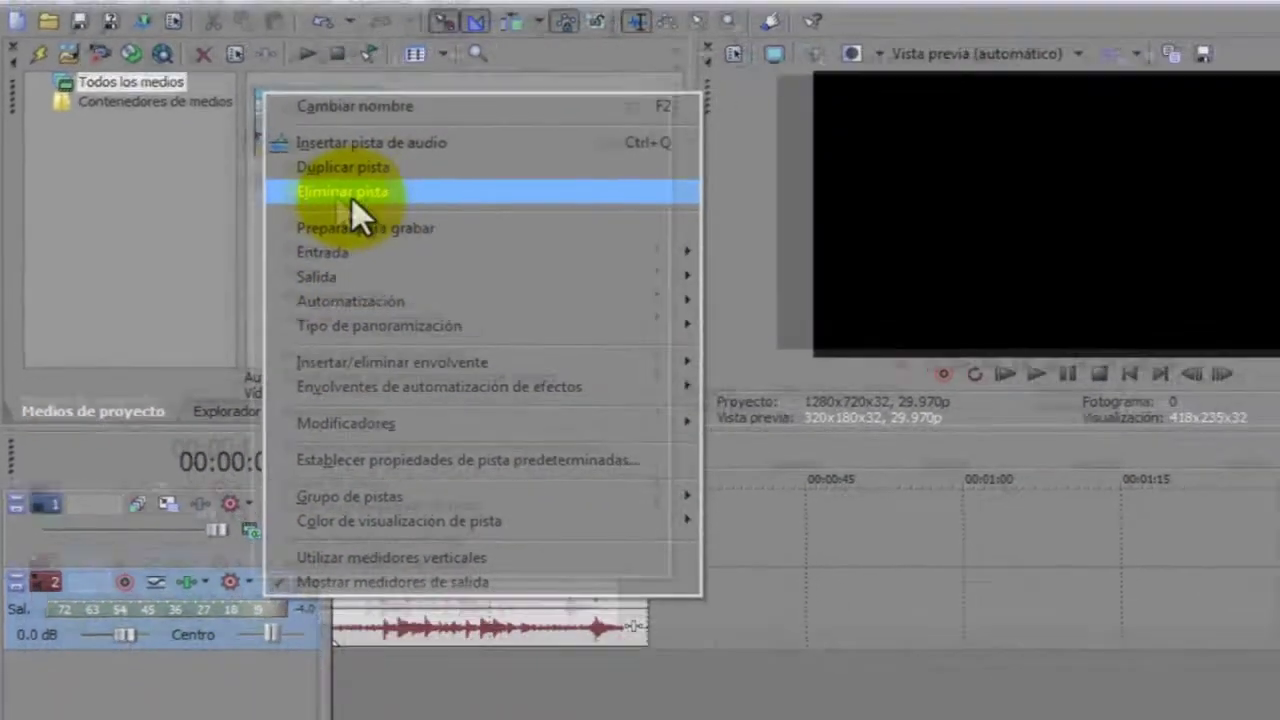
{"action": "left_click", "coordinate": [400, 200]}
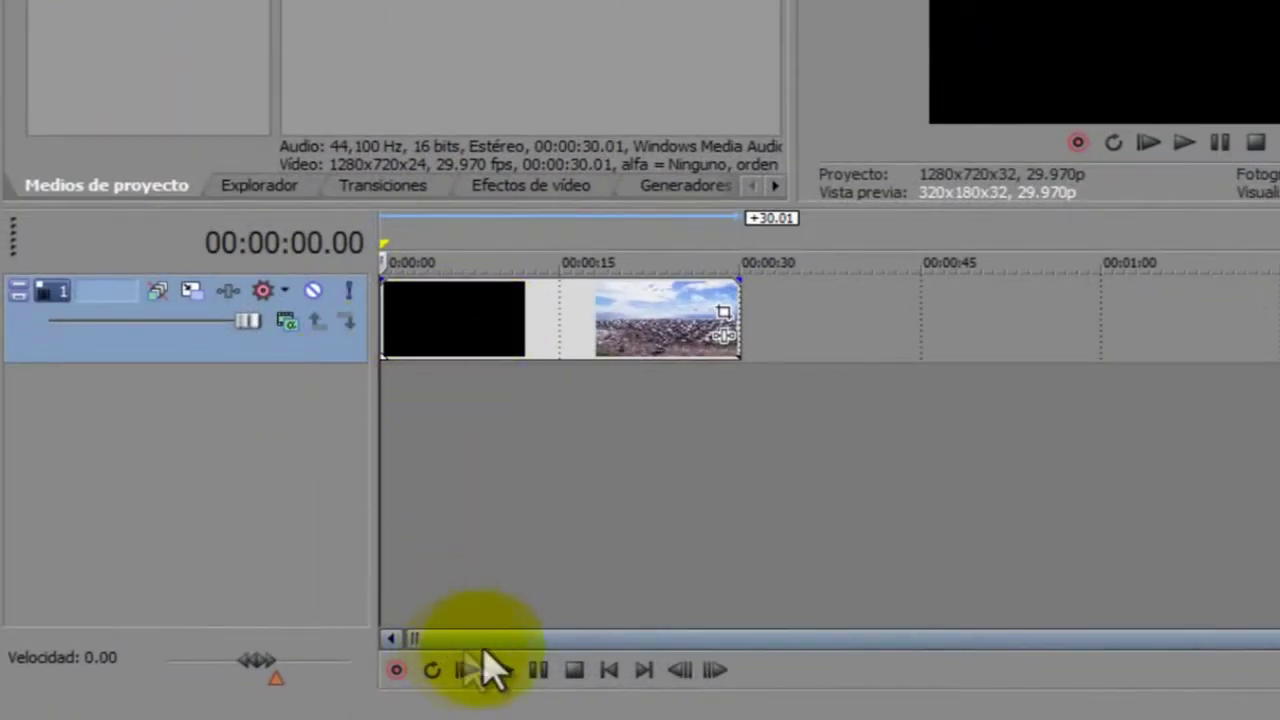
{"action": "left_click", "coordinate": [492, 668]}
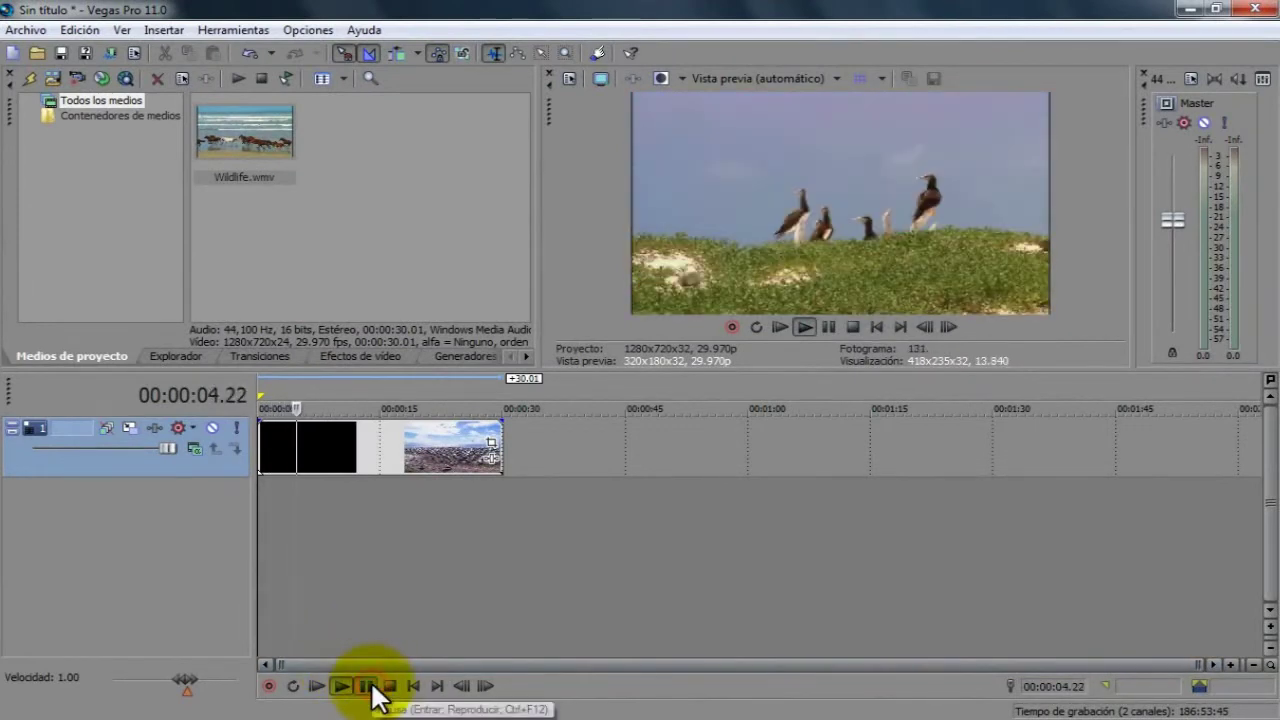
{"action": "left_click", "coordinate": [368, 687]}
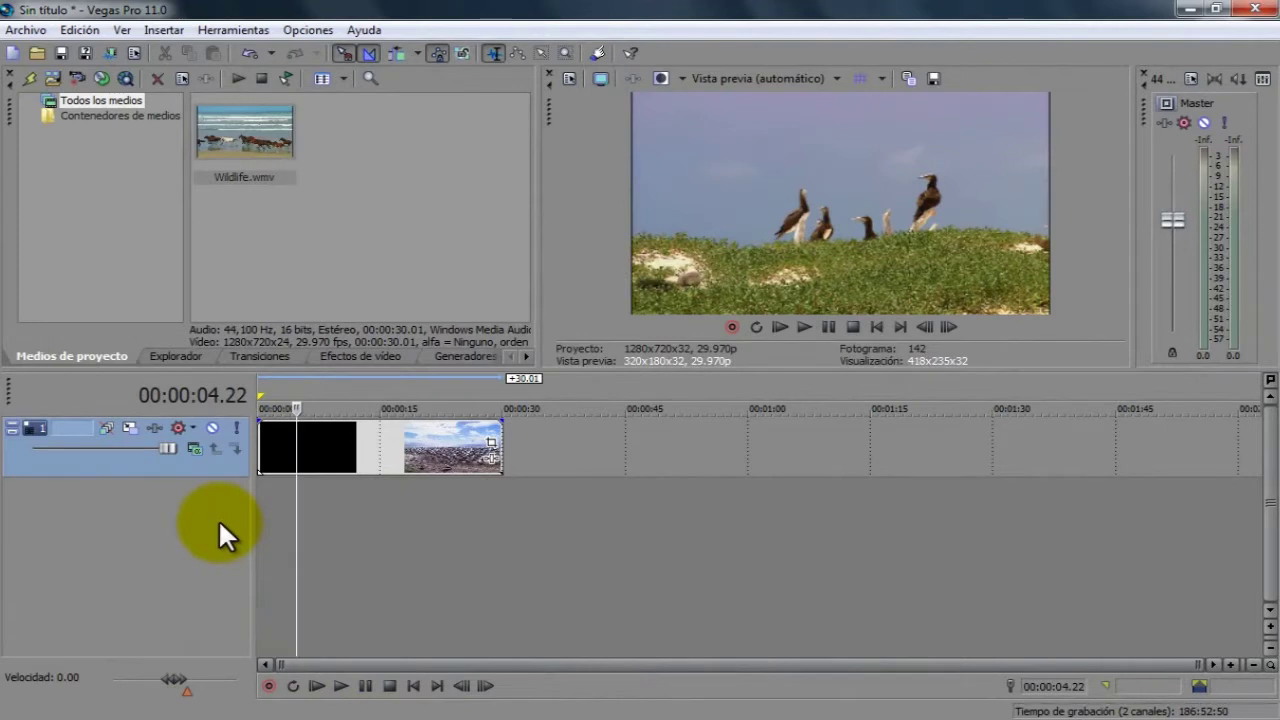
{"action": "key", "text": "ctrl+z"}
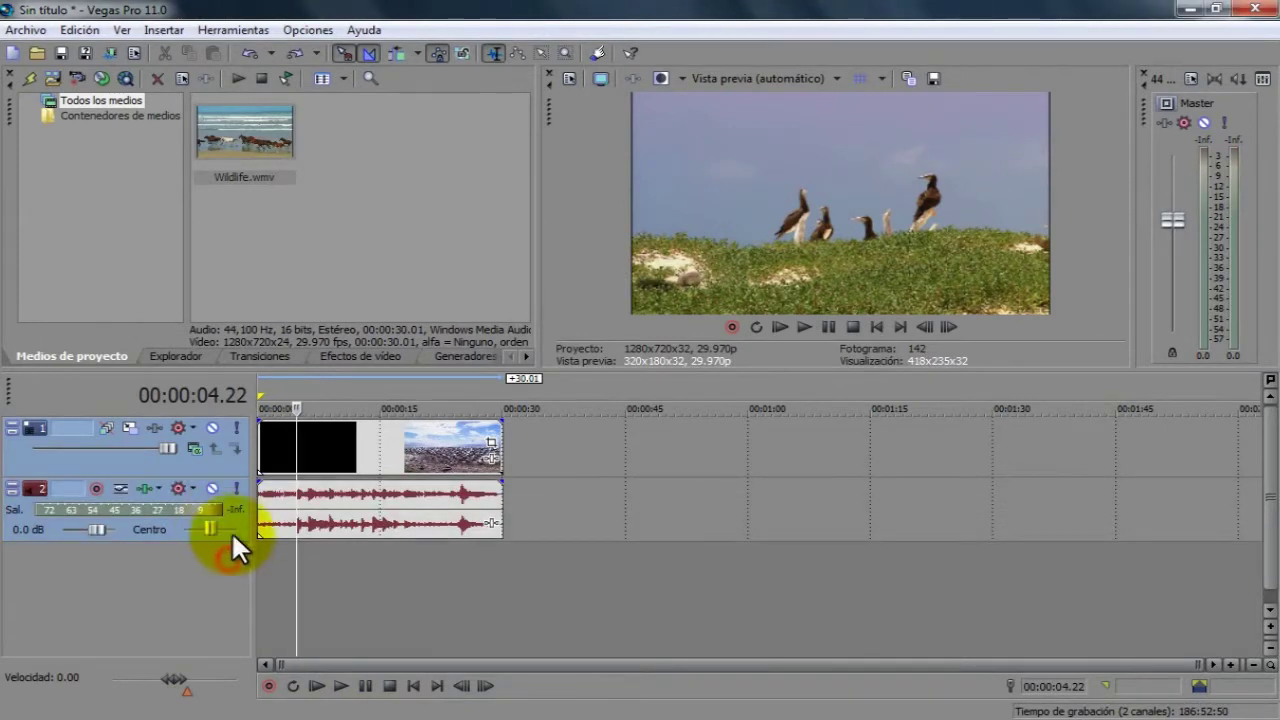
{"action": "left_click", "coordinate": [333, 457]}
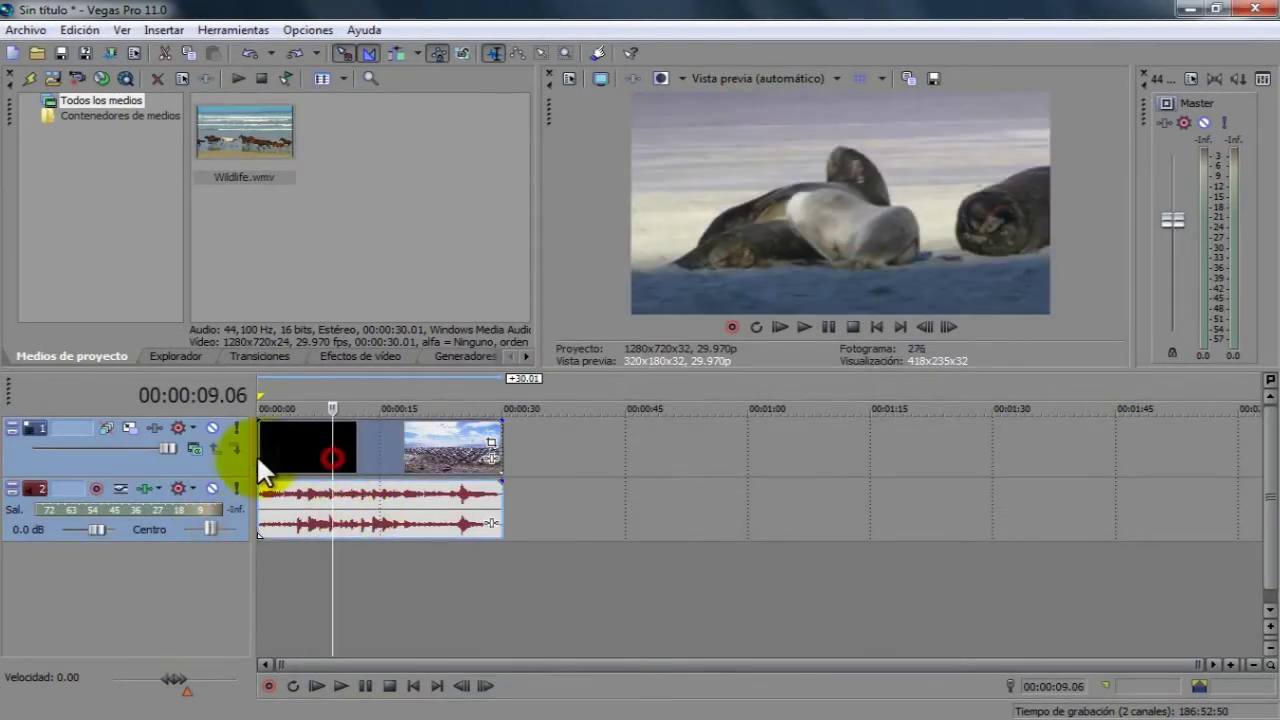
{"action": "left_click", "coordinate": [626, 617]}
{"action": "left_click", "coordinate": [537, 506]}
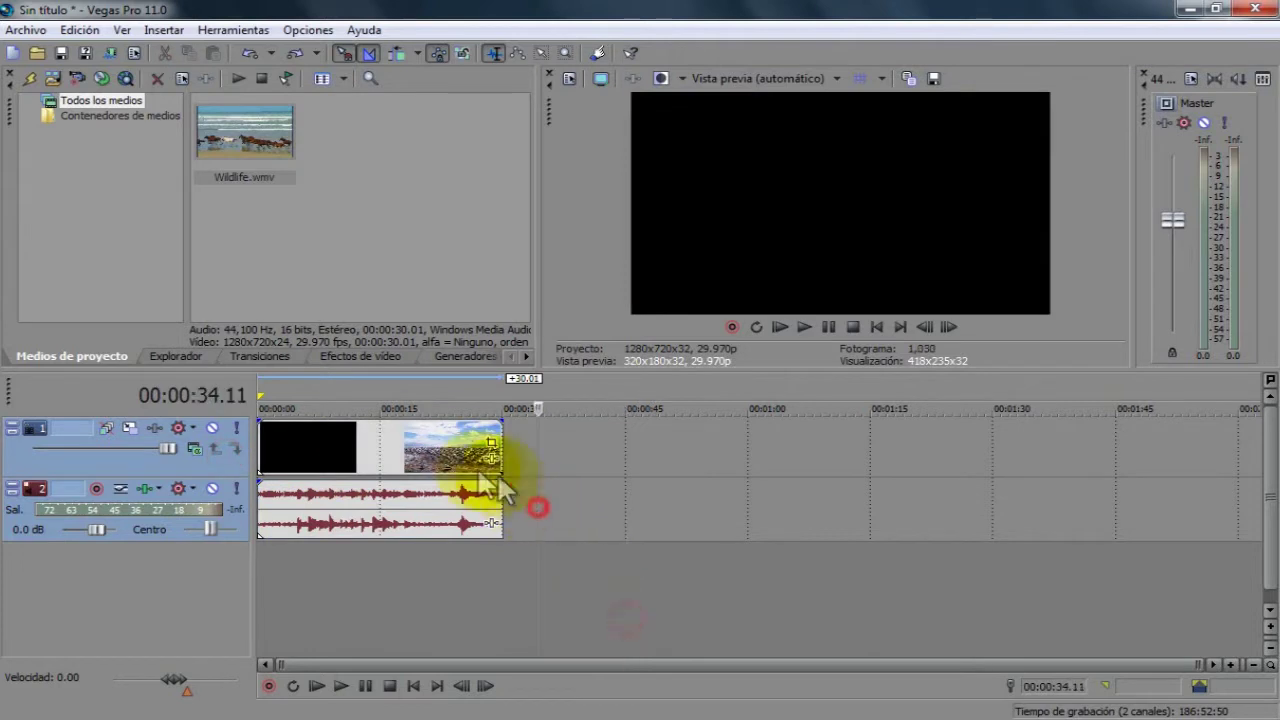
{"action": "left_click", "coordinate": [227, 466]}
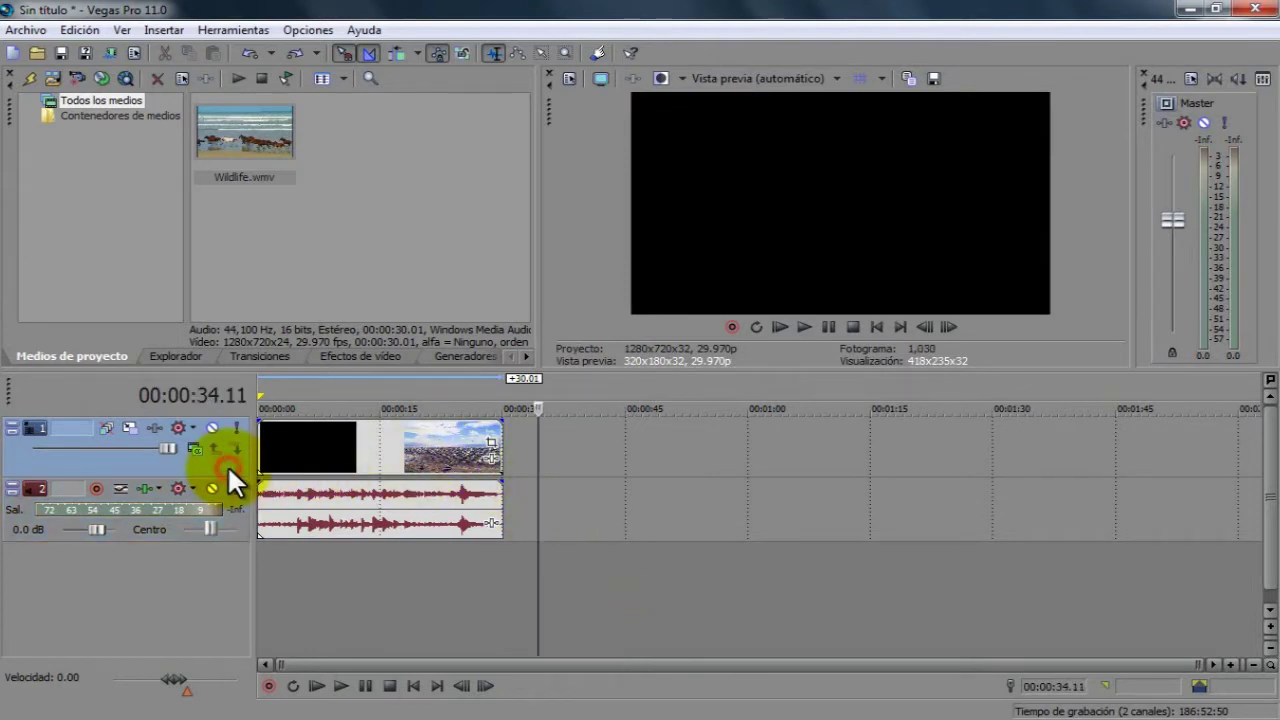
Select the clip's audio event and insert an empty audio track below the existing audio track
{"action": "left_click", "coordinate": [329, 497]}
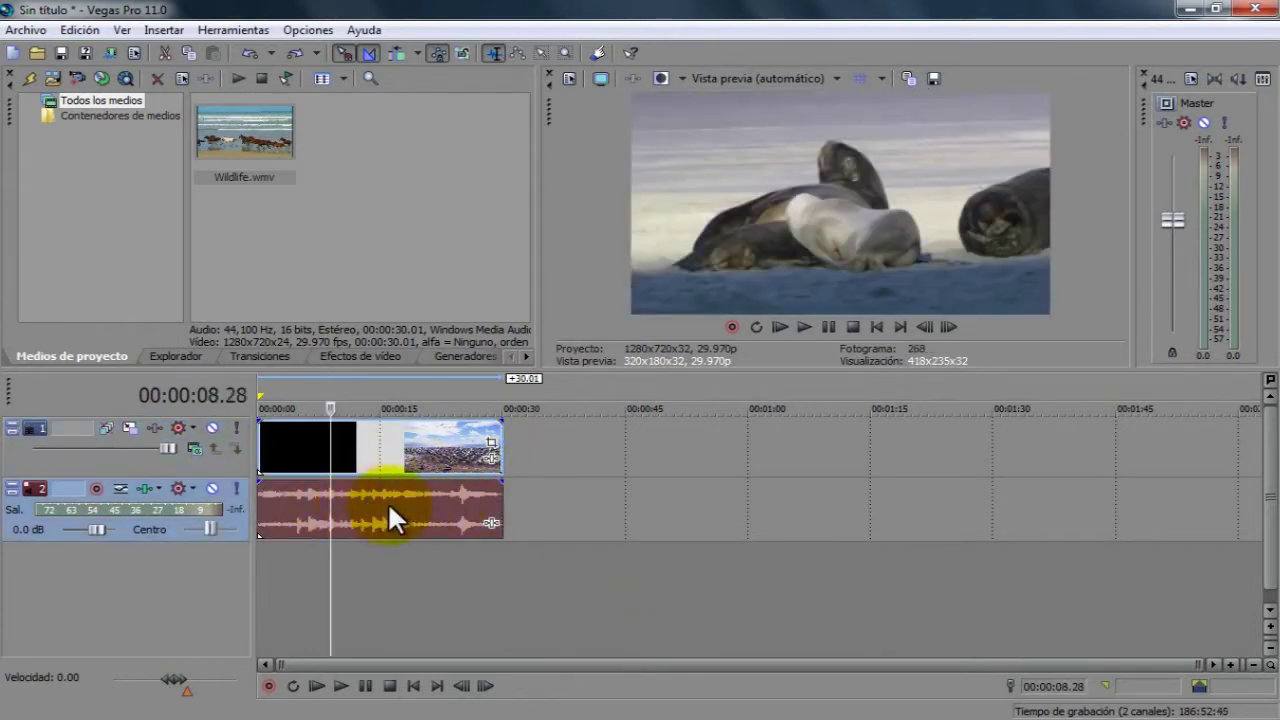
{"action": "mouse_move", "coordinate": [334, 550]}
{"action": "left_mouse_down"}
{"action": "mouse_move", "coordinate": [387, 550]}
{"action": "mouse_move", "coordinate": [329, 550]}
{"action": "left_mouse_up"}
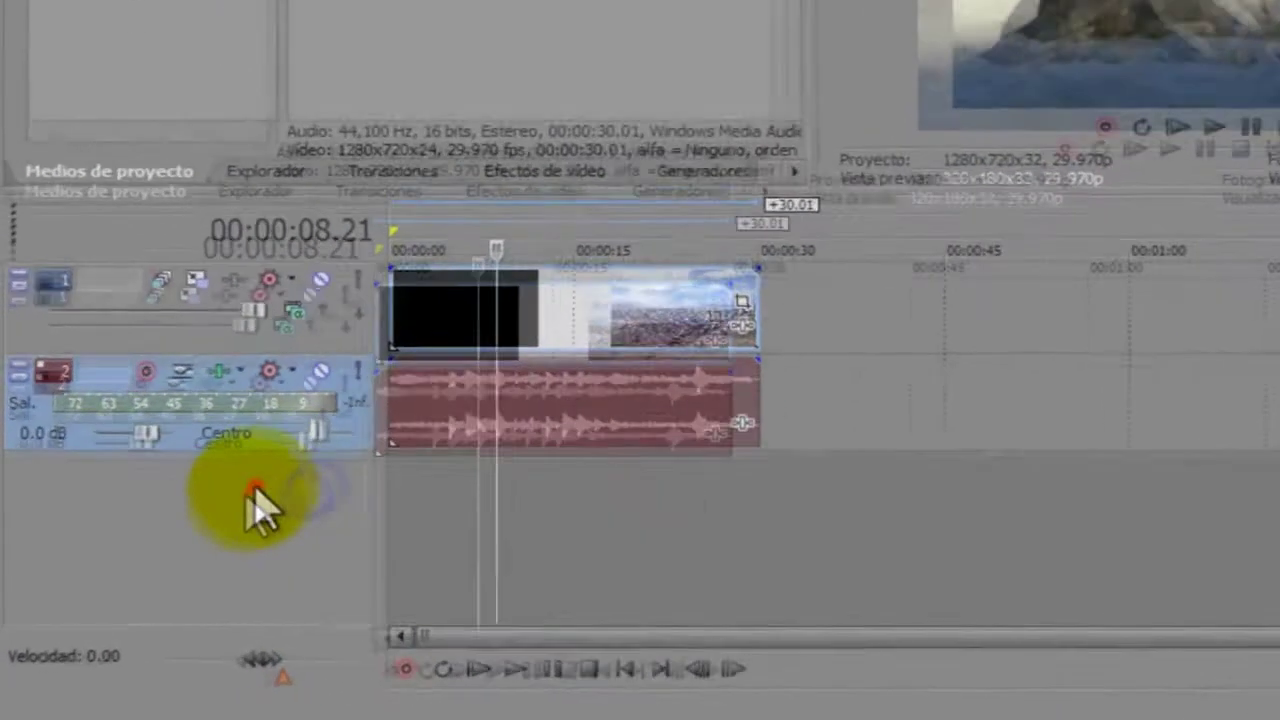
{"action": "right_click", "coordinate": [252, 490]}
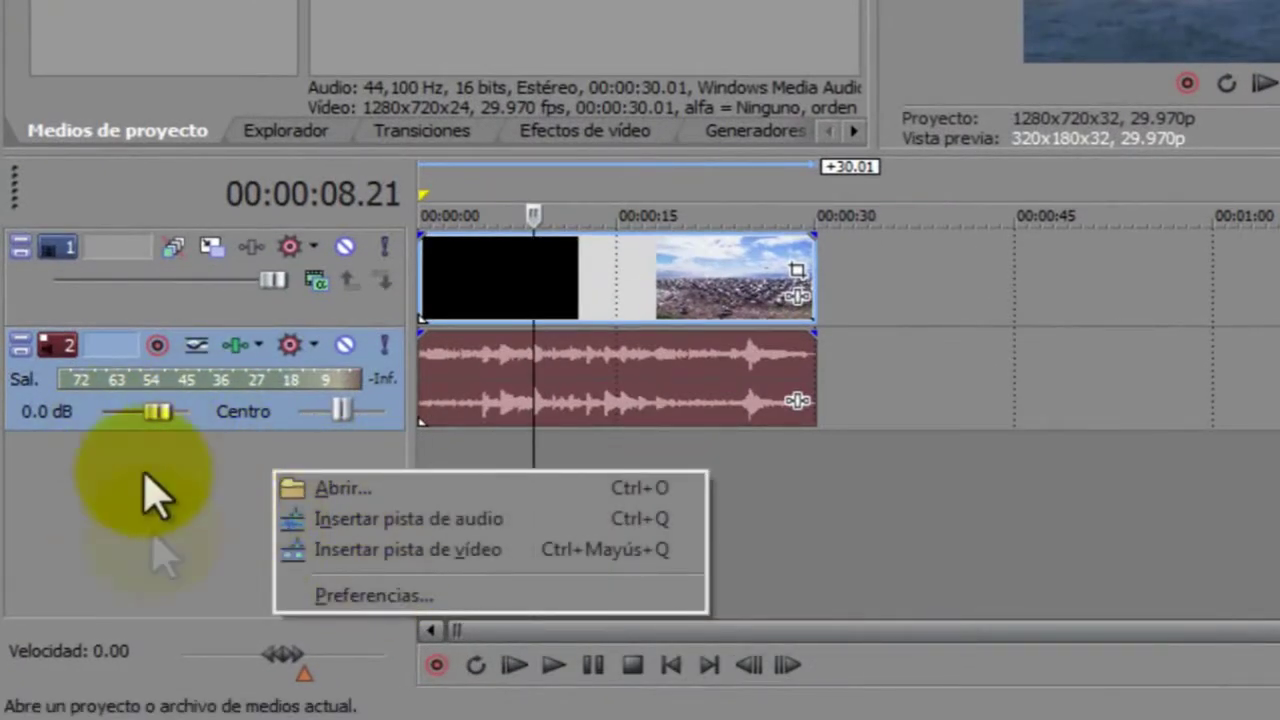
{"action": "left_click", "coordinate": [350, 520]}
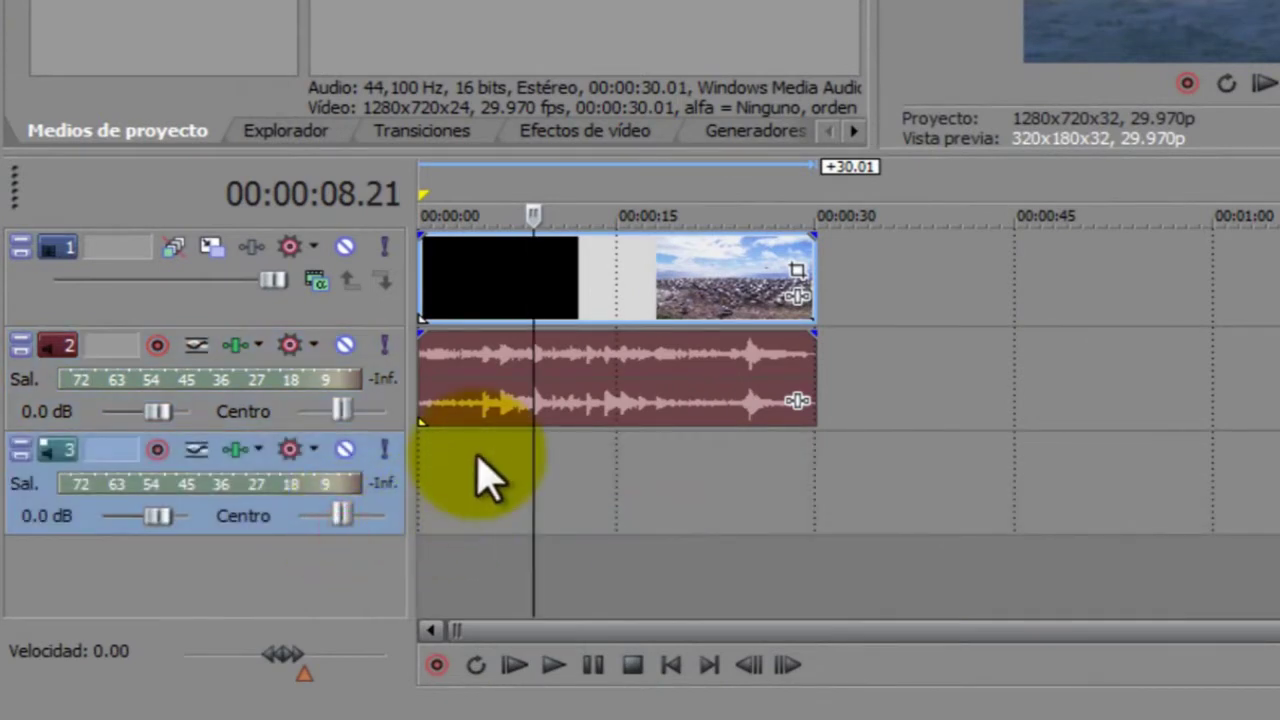
Split the video and its audio at 00:00:09.09 and again at 00:00:18.13
{"action": "left_click", "coordinate": [530, 487]}
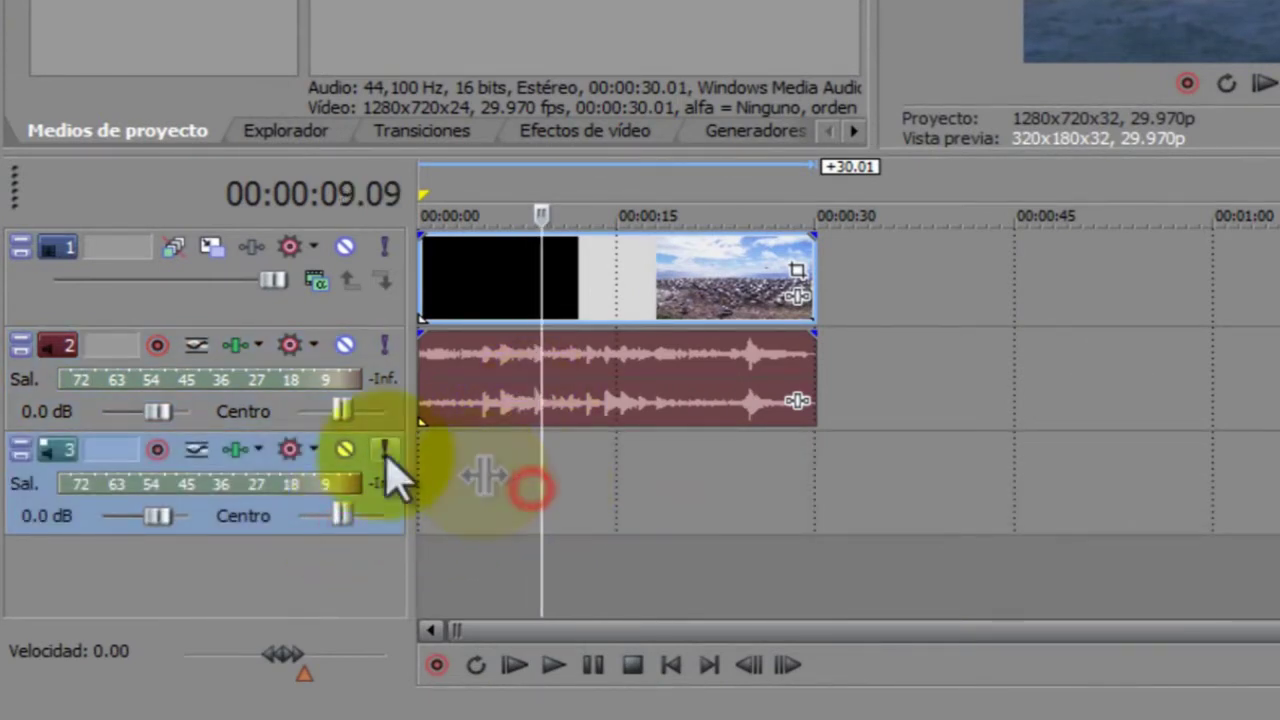
{"action": "left_click", "coordinate": [275, 400]}
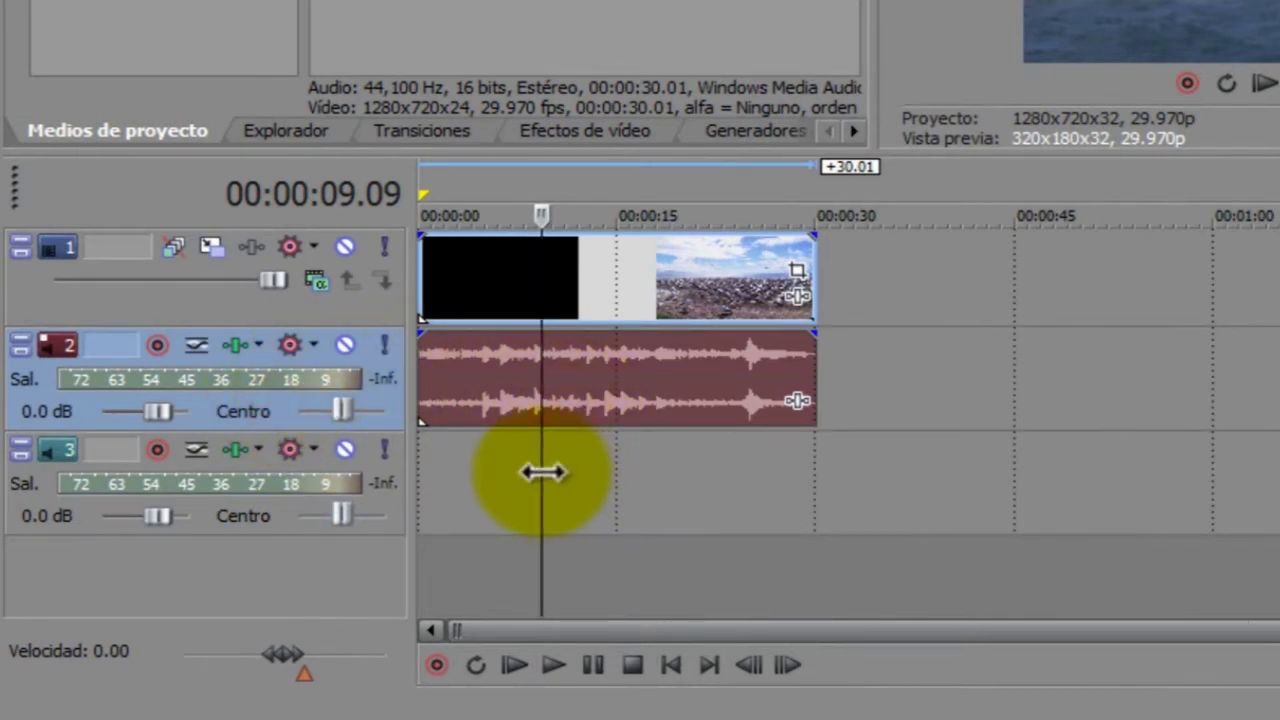
{"action": "key", "text": "s"}
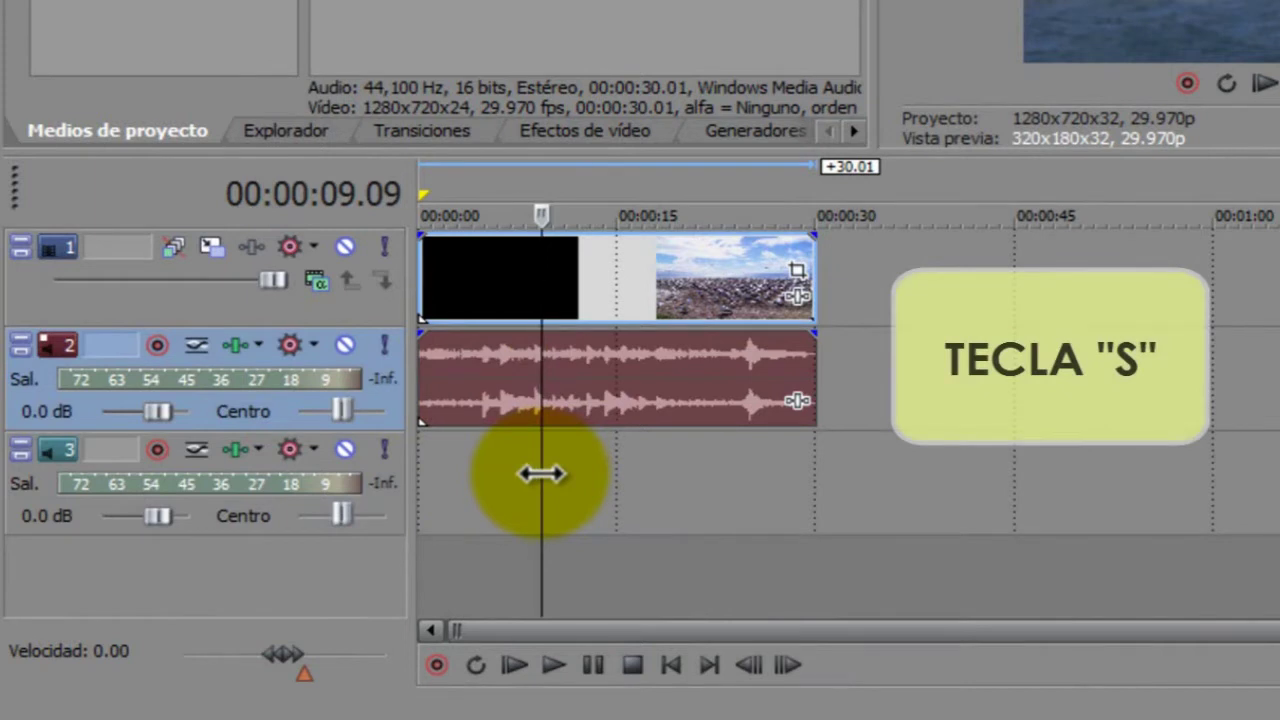
{"action": "key", "text": "s"}
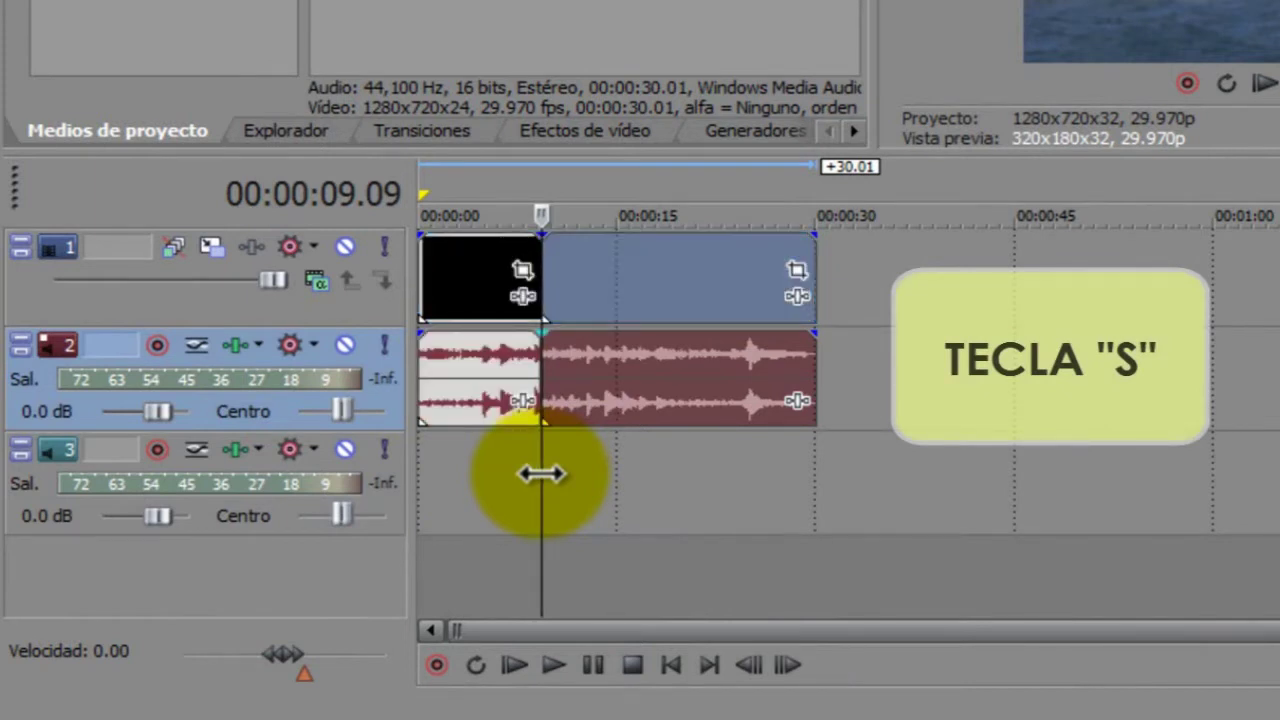
{"action": "left_click_drag", "start_coordinate": [541, 474], "coordinate": [663, 467]}
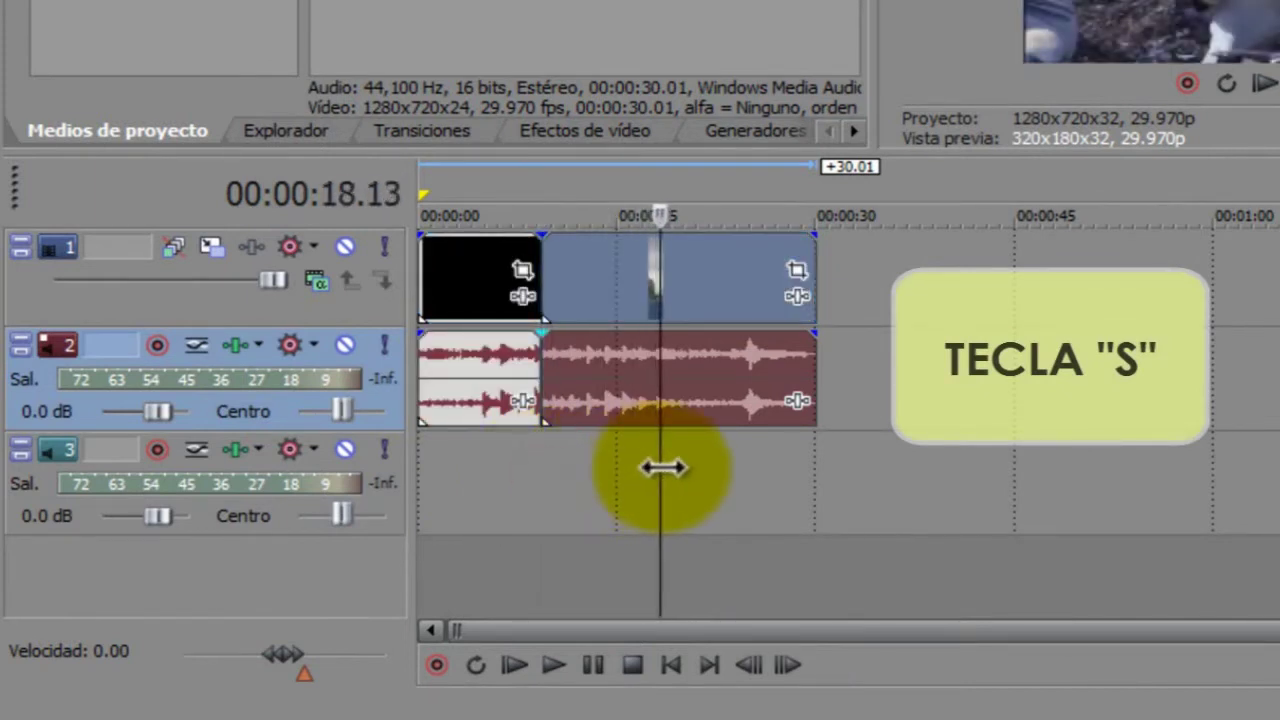
{"action": "key", "text": "s"}
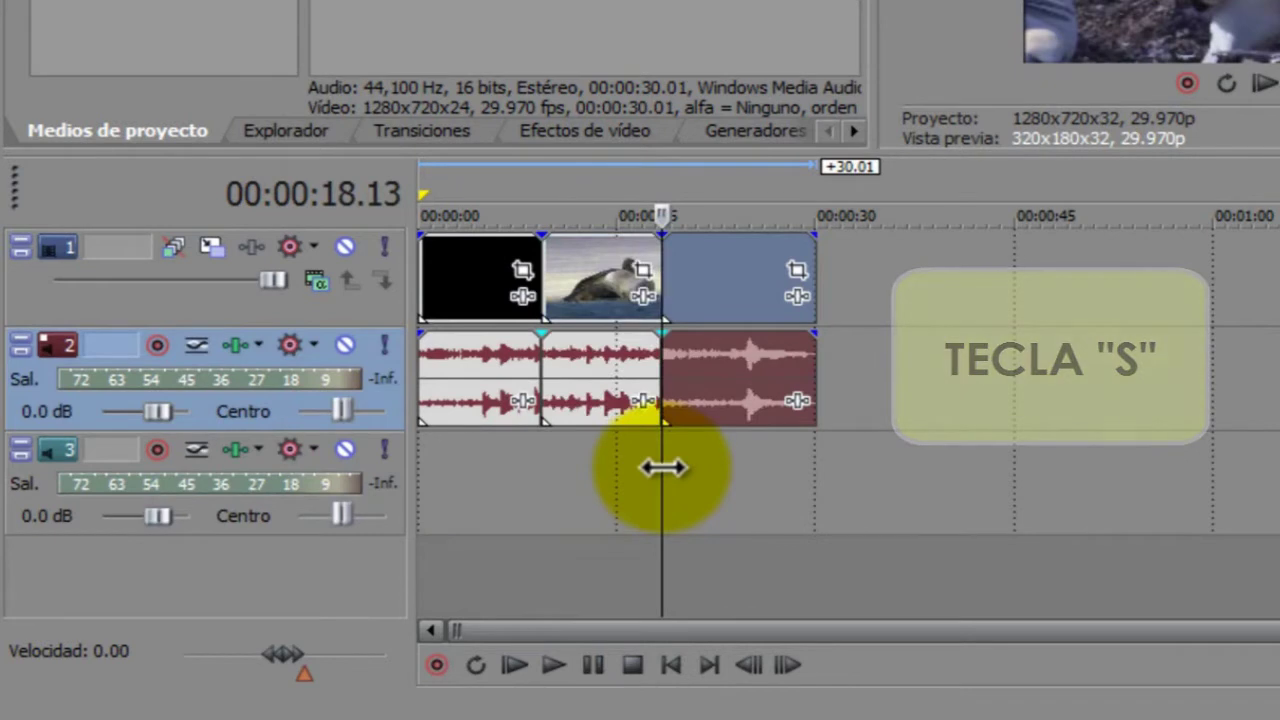
Move the middle audio segment down to the empty audio track, keeping it aligned with its video segment
{"action": "left_click", "coordinate": [588, 400]}
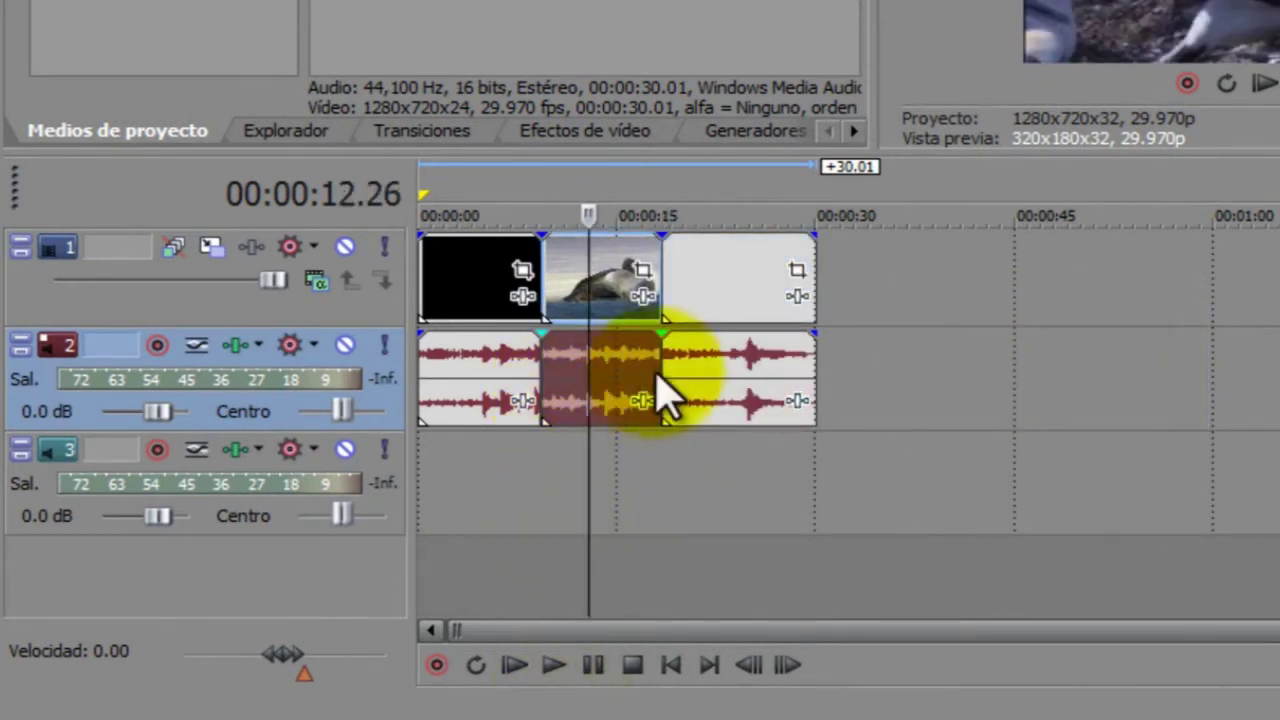
{"action": "left_click_drag", "start_coordinate": [575, 398], "coordinate": [580, 523]}
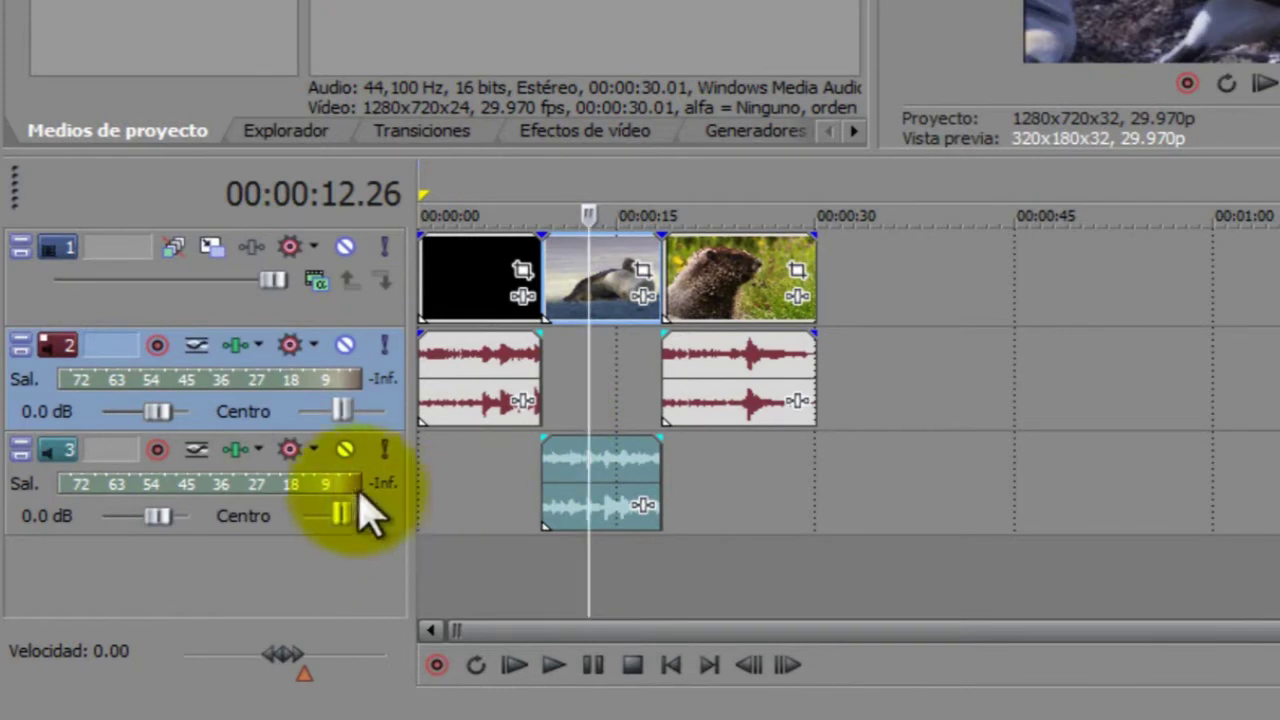
{"action": "left_click", "coordinate": [309, 474]}
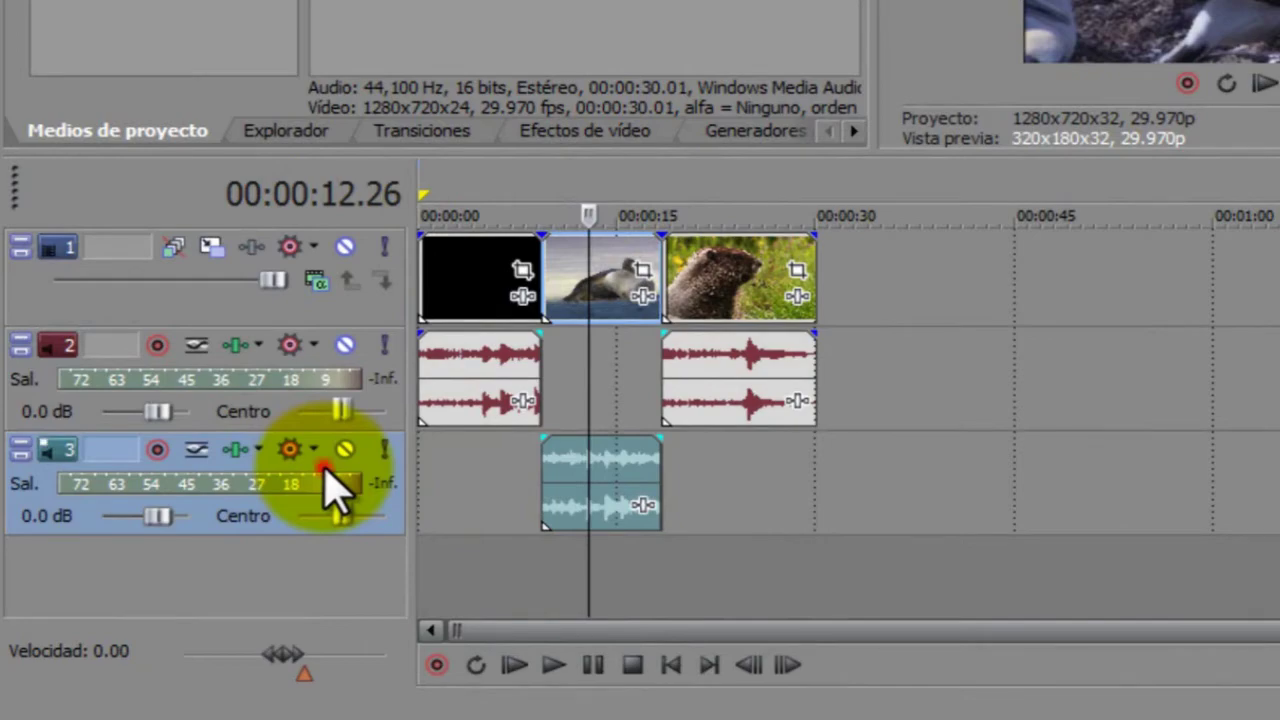
{"action": "left_click", "coordinate": [580, 487]}
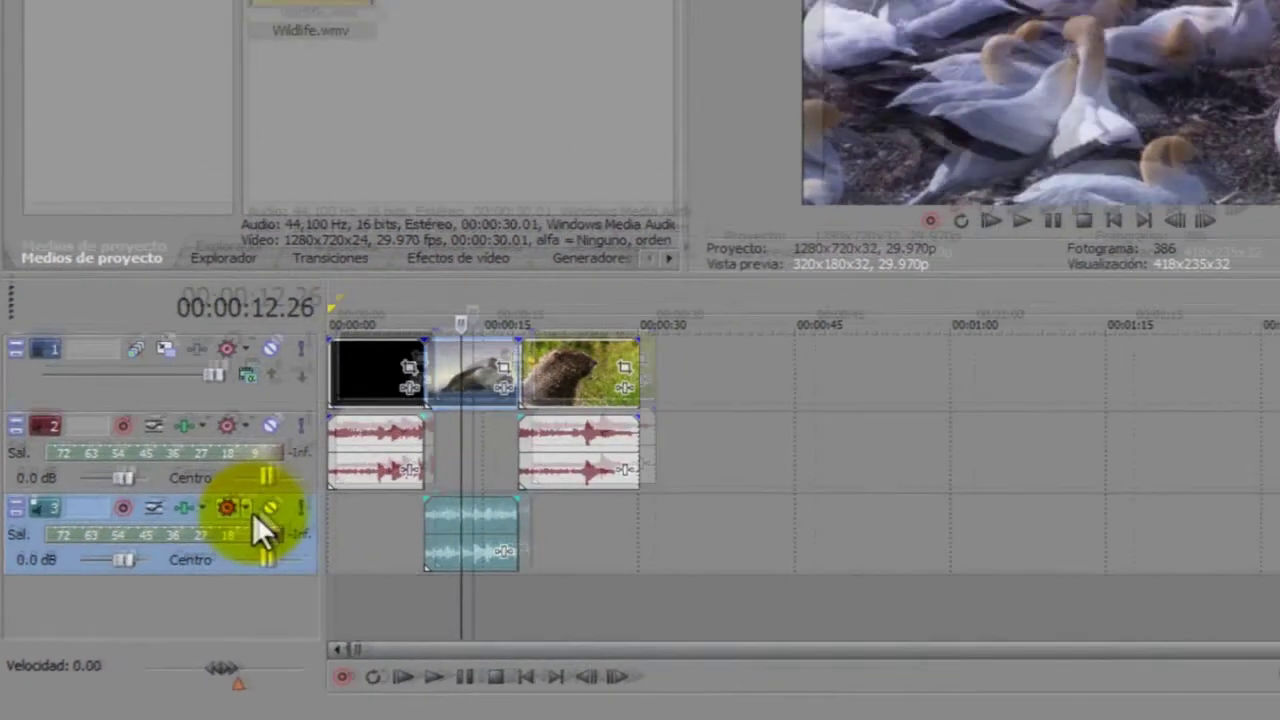
Delete the audio track holding the middle segment and play from just before the audio gap to past its end
{"action": "right_click", "coordinate": [323, 456]}
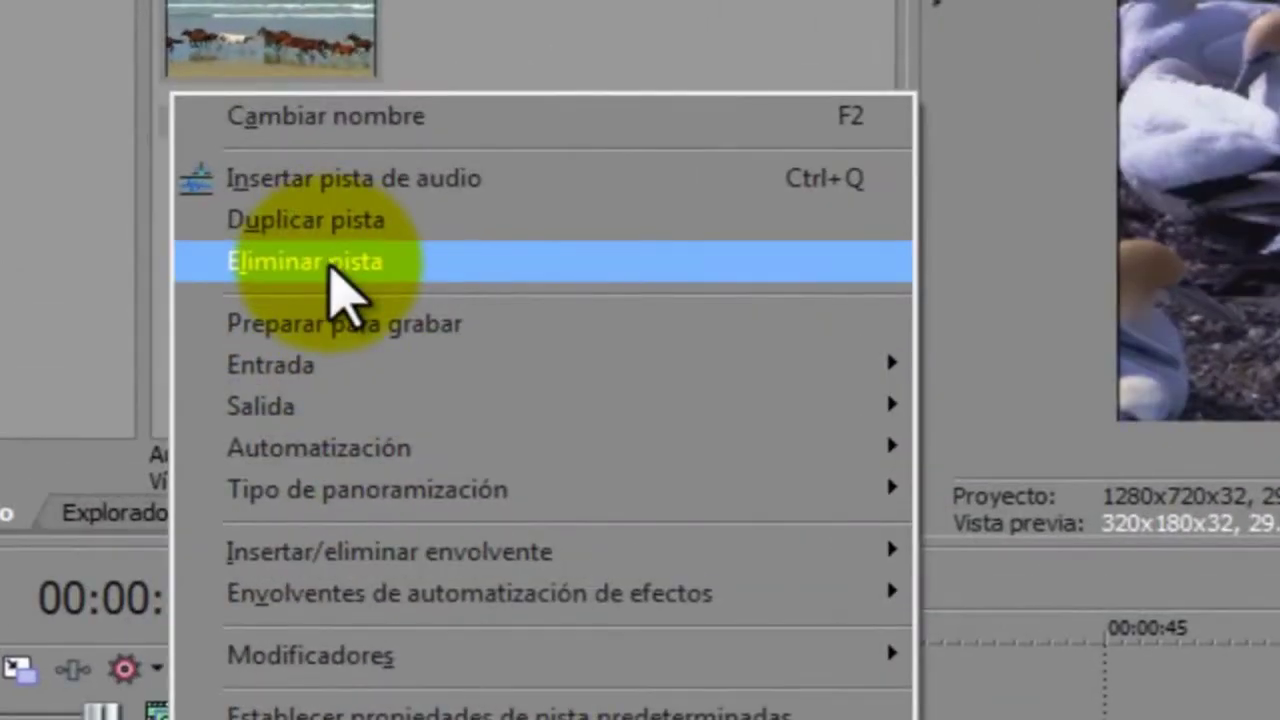
{"action": "left_click", "coordinate": [316, 140]}
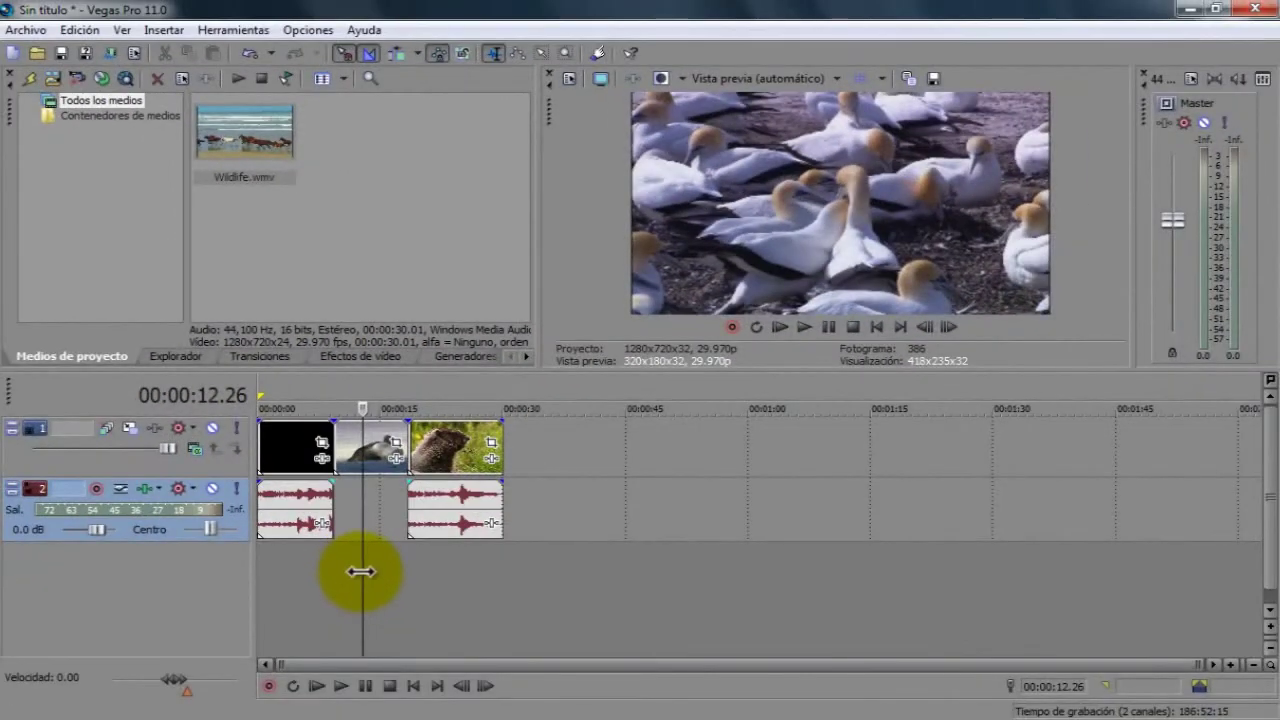
{"action": "left_click_drag", "start_coordinate": [363, 569], "coordinate": [323, 583]}
{"action": "key", "text": "space"}
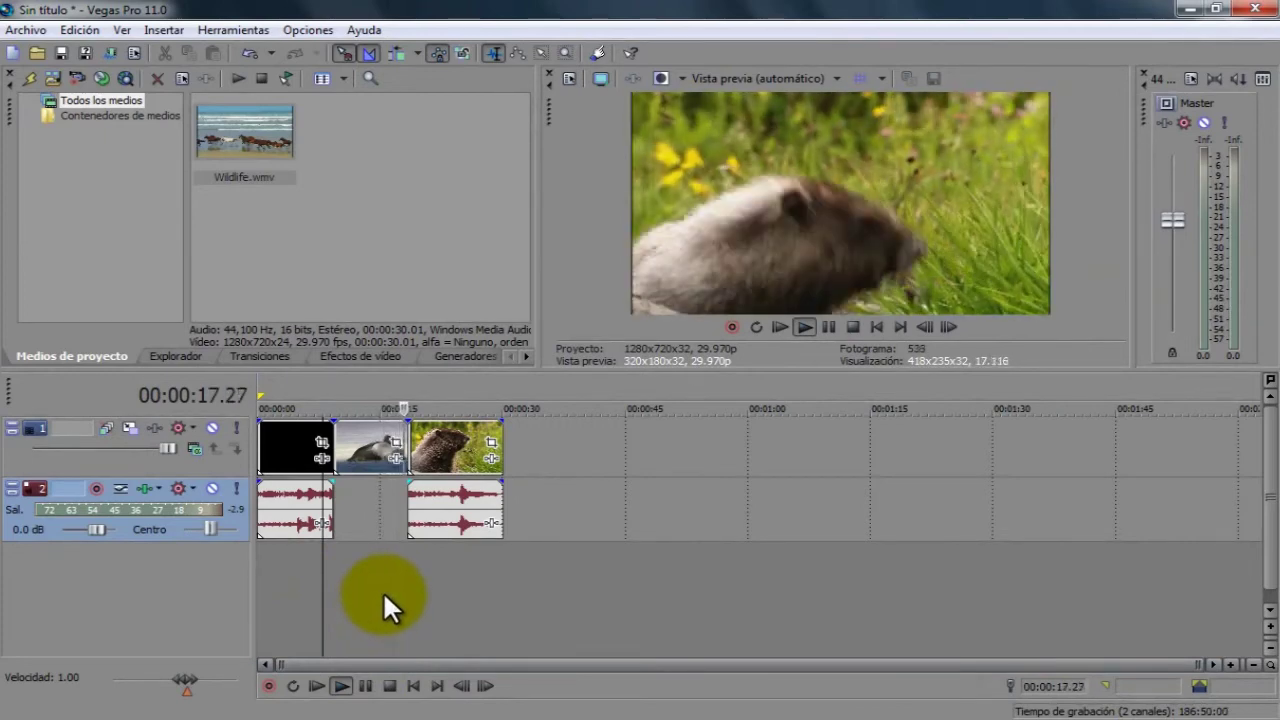
{"action": "left_click", "coordinate": [366, 687]}
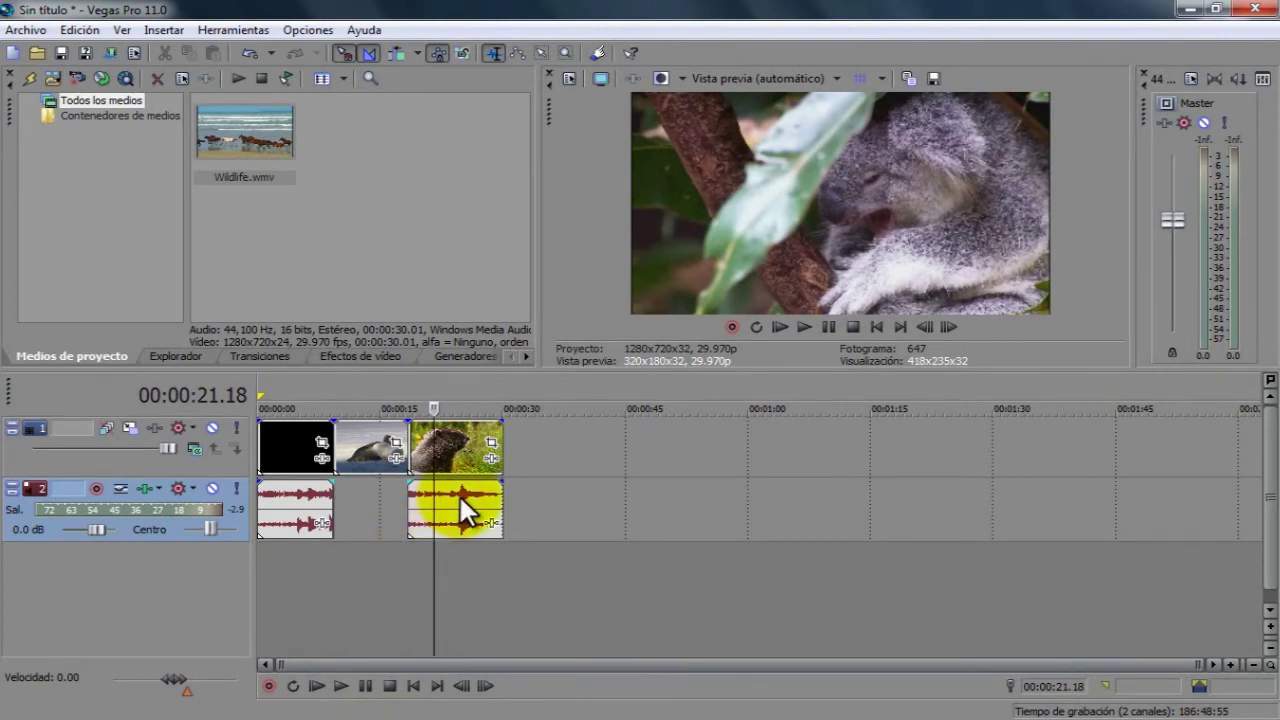
{"action": "mouse_move", "coordinate": [433, 550]}
{"action": "left_mouse_down"}
{"action": "mouse_move", "coordinate": [457, 545]}
{"action": "mouse_move", "coordinate": [430, 562]}
{"action": "left_mouse_up"}
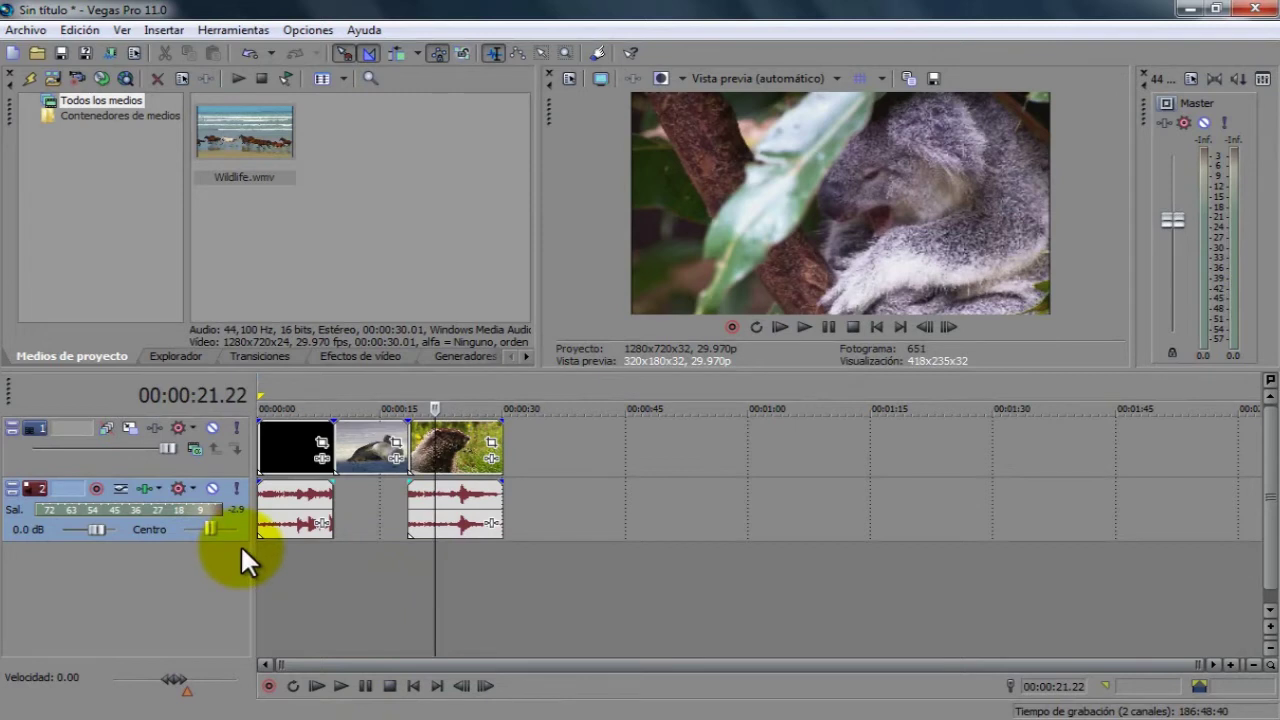
Undo the track deletion, the audio segment move and both splits, and place the cursor at 00:00:11.23
{"action": "key", "text": "ctrl+z"}
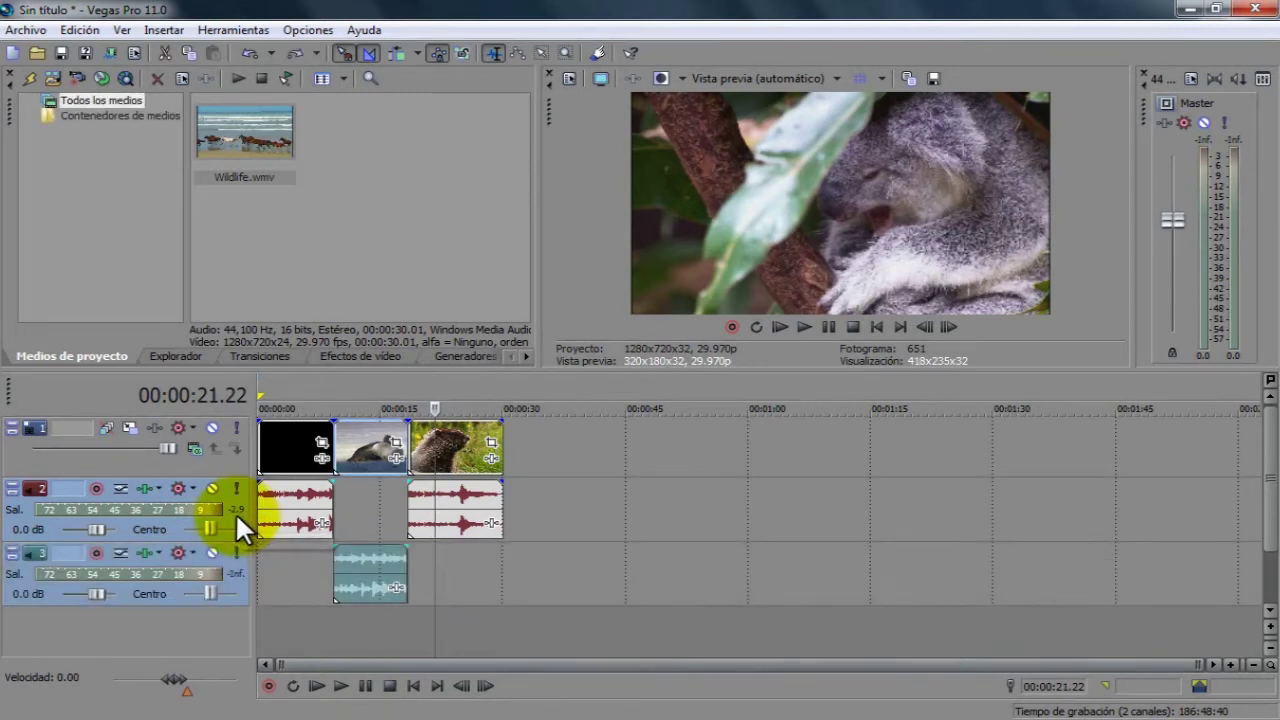
{"action": "key", "text": "ctrl+z"}
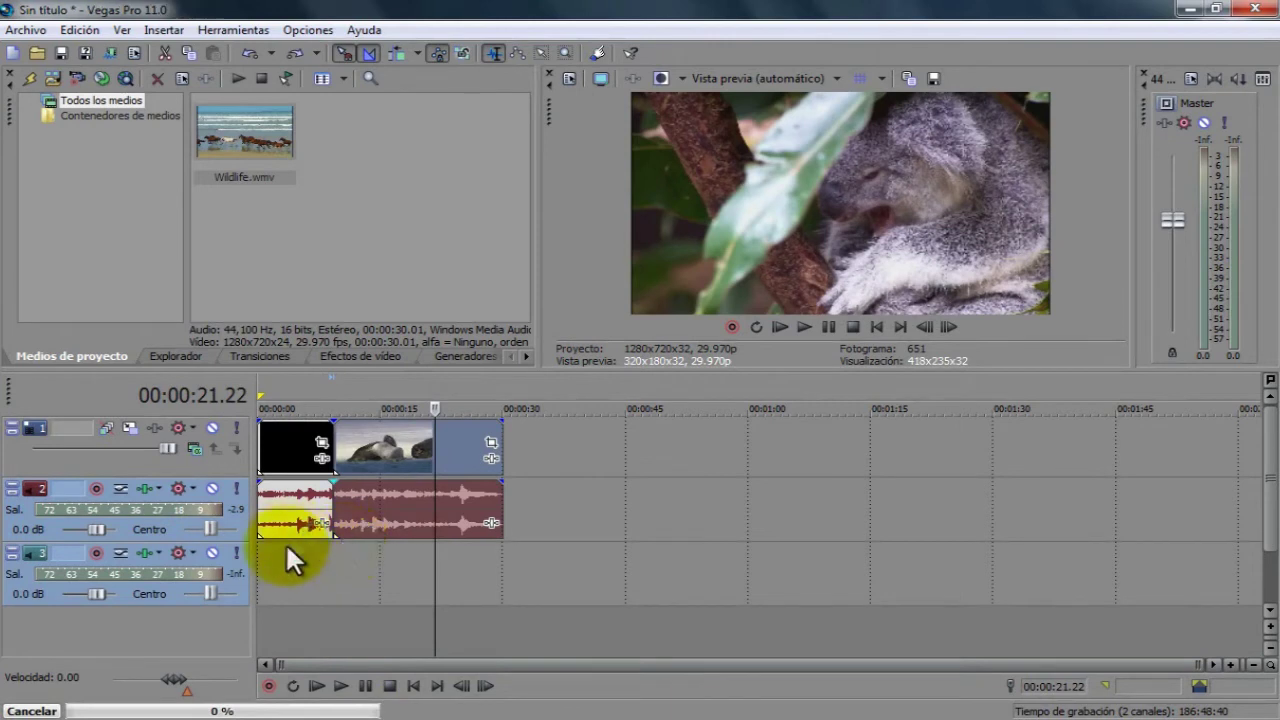
{"action": "key", "text": "ctrl+z"}
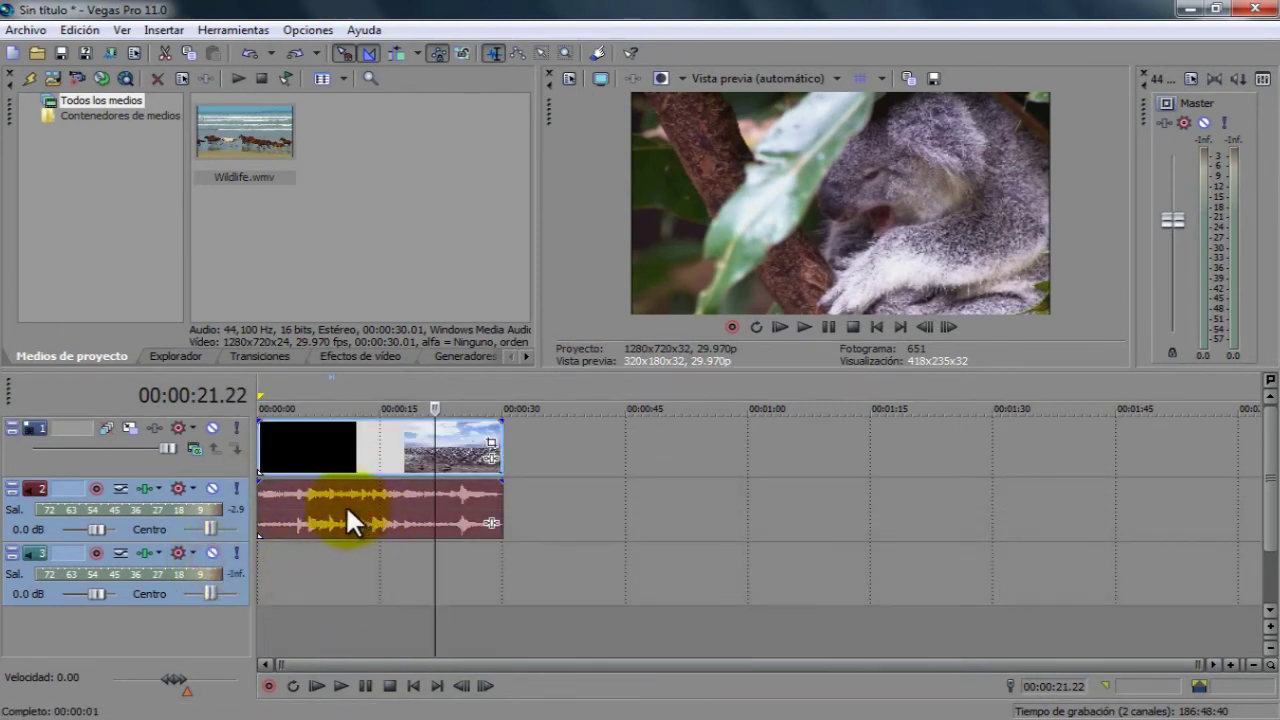
{"action": "left_click", "coordinate": [353, 510]}
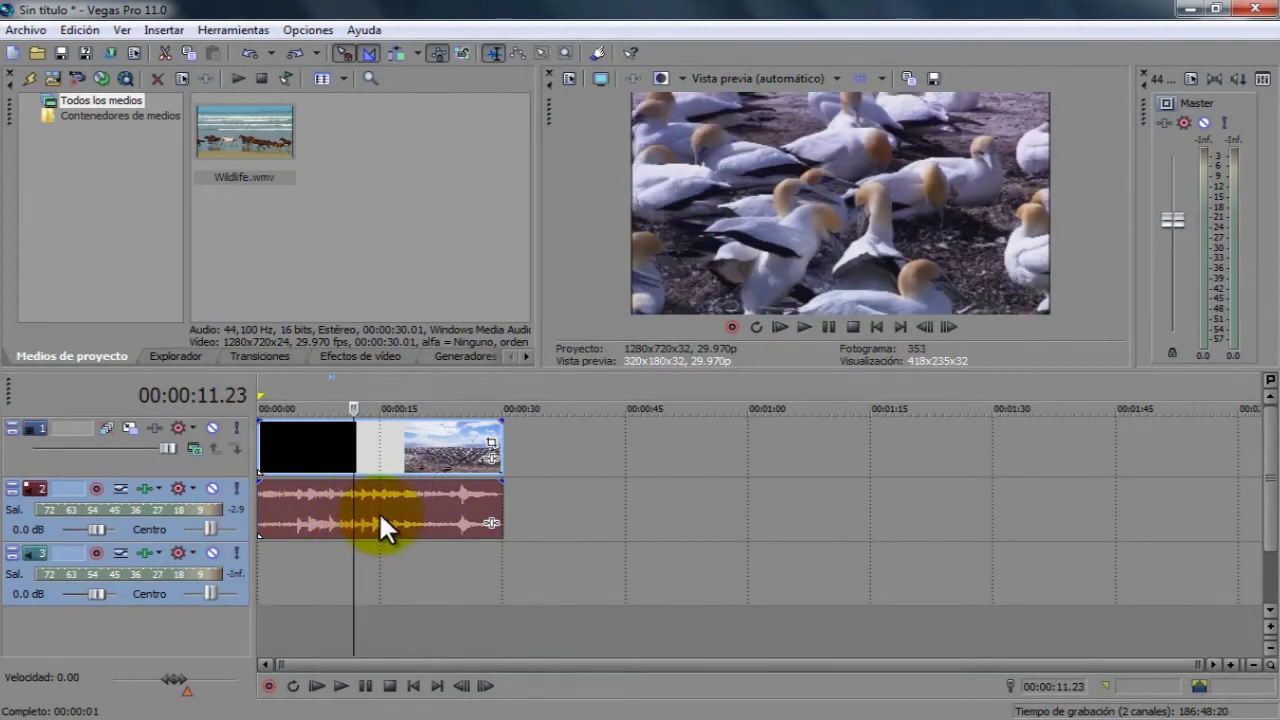
Split the video and its audio at 00:00:11.23 and again at 00:00:13.22
{"action": "left_click", "coordinate": [219, 495]}
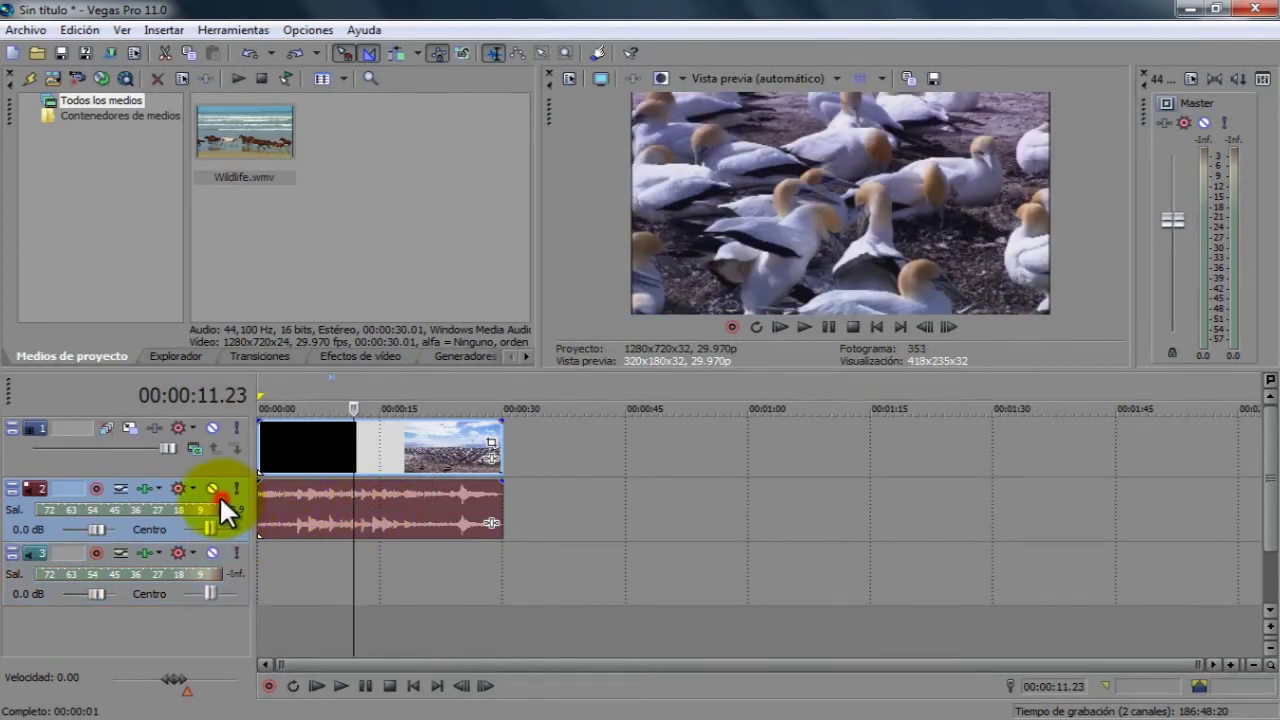
{"action": "key", "text": "s"}
{"action": "left_click", "coordinate": [367, 504]}
{"action": "left_click_drag", "start_coordinate": [367, 504], "coordinate": [363, 504]}
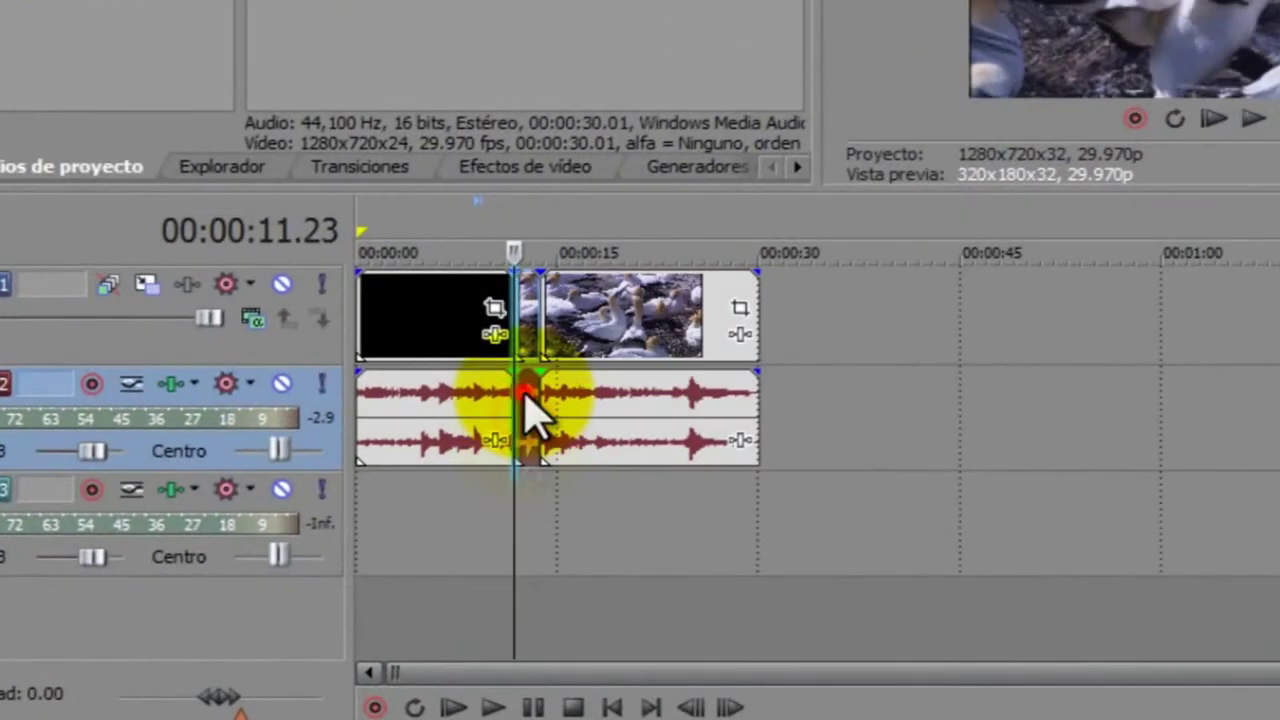
Move the short middle audio segment down to the empty audio track, aligned with its video segment, and delete that track
{"action": "left_click_drag", "start_coordinate": [530, 410], "coordinate": [508, 540]}
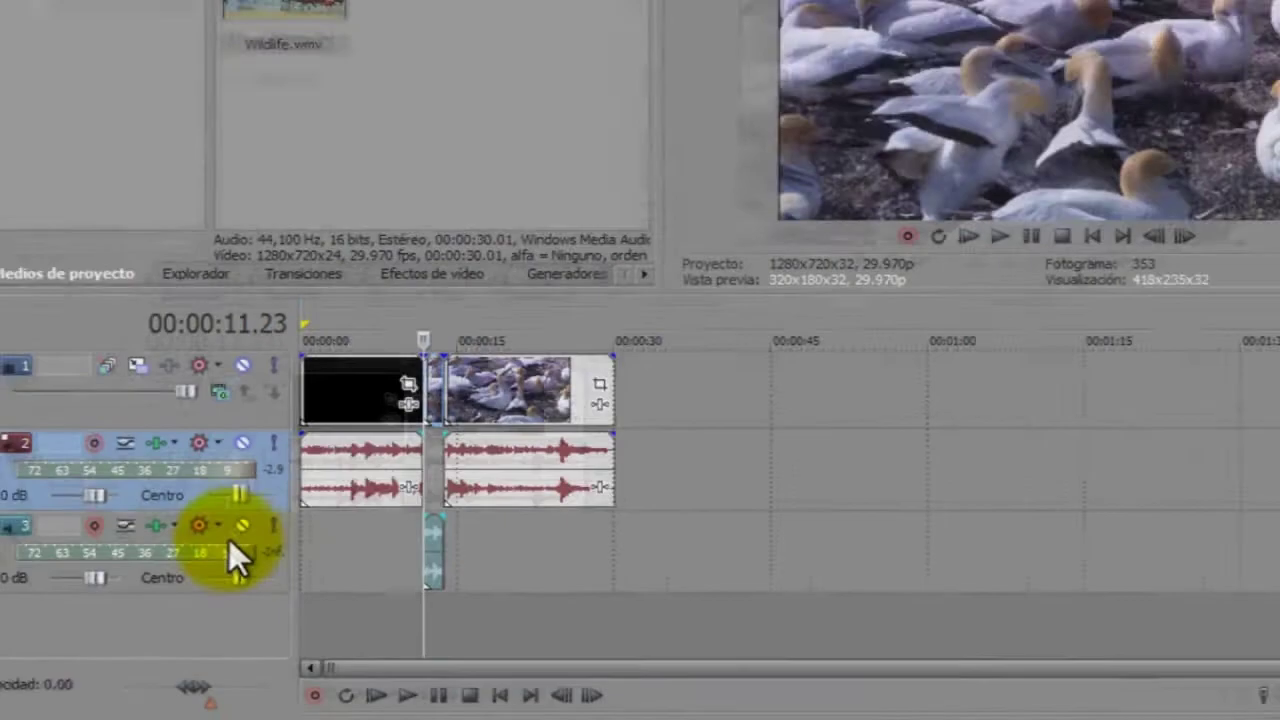
{"action": "left_click", "coordinate": [260, 500]}
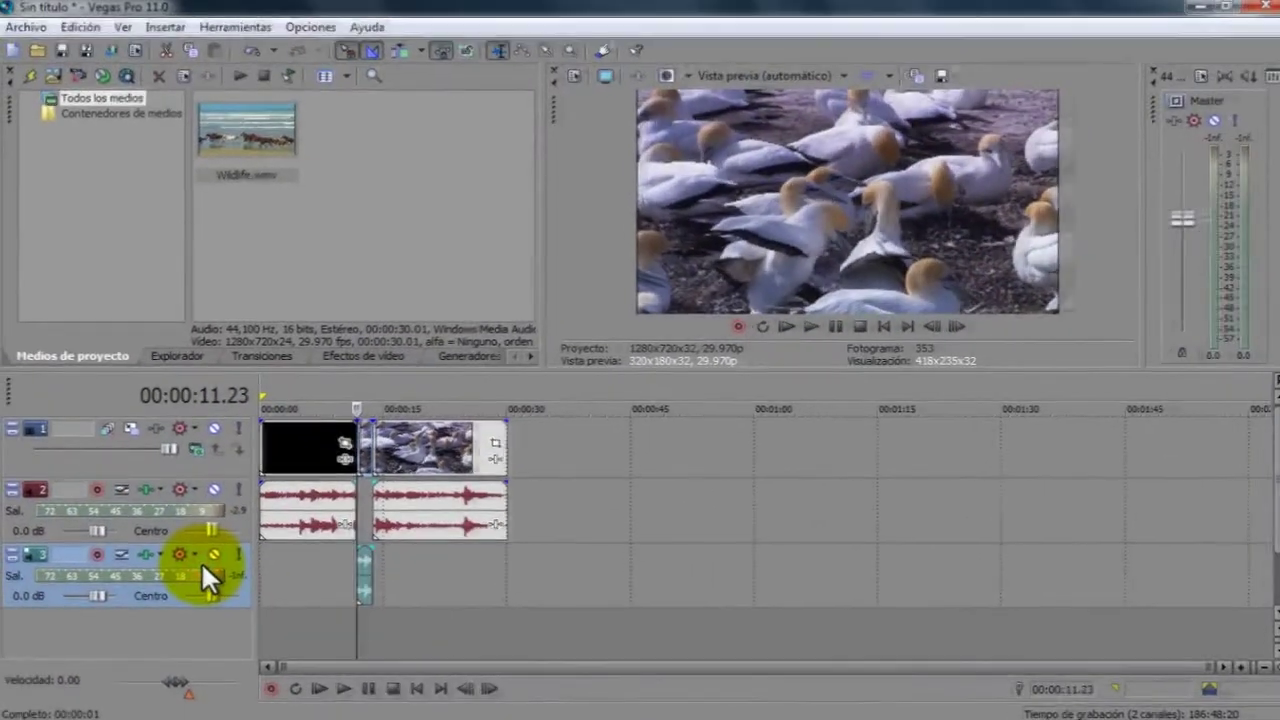
{"action": "right_click", "coordinate": [200, 560]}
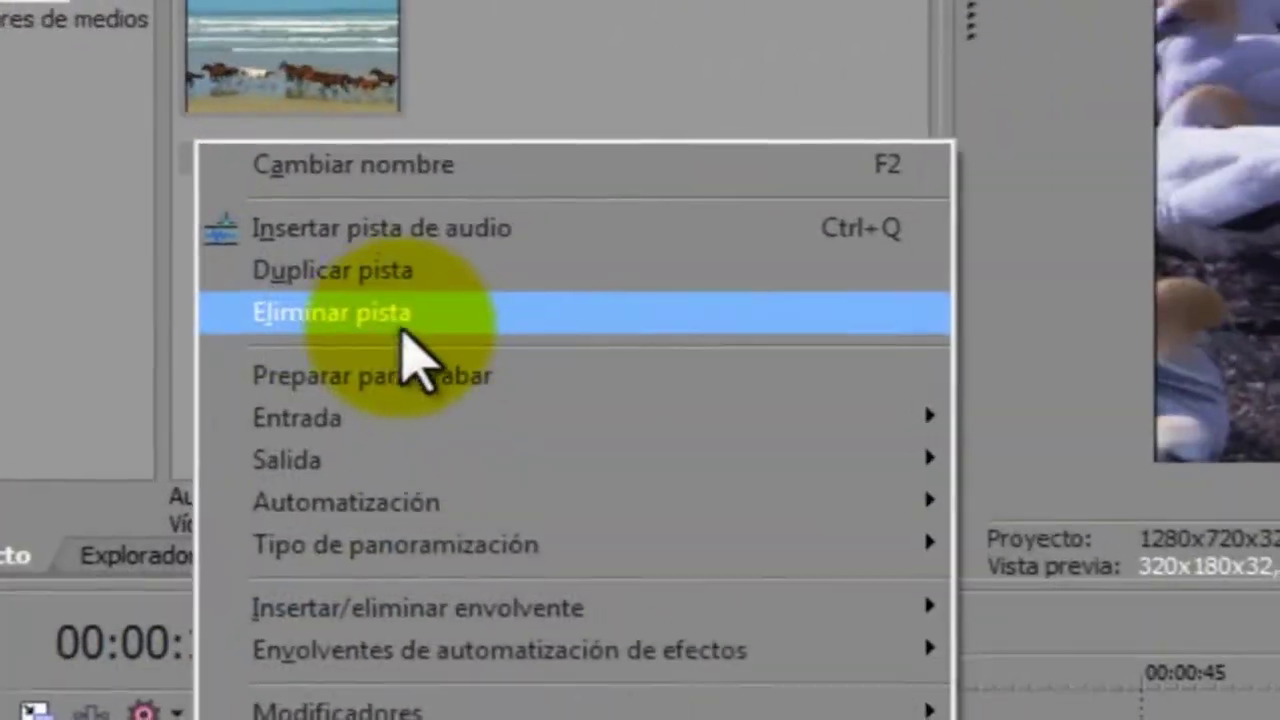
{"action": "left_click", "coordinate": [404, 325]}
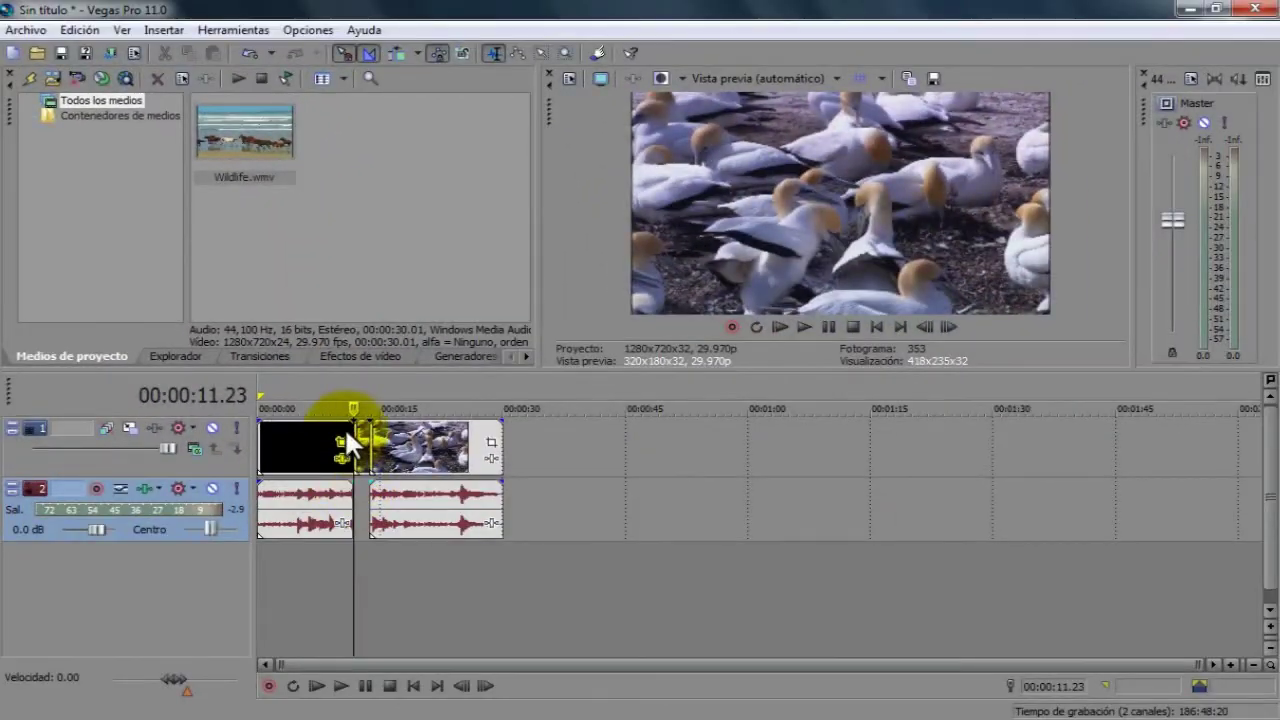
Play the timeline from 00:00:10.24 across the audio gap and pause at 00:00:16.16
{"action": "left_click", "coordinate": [346, 445]}
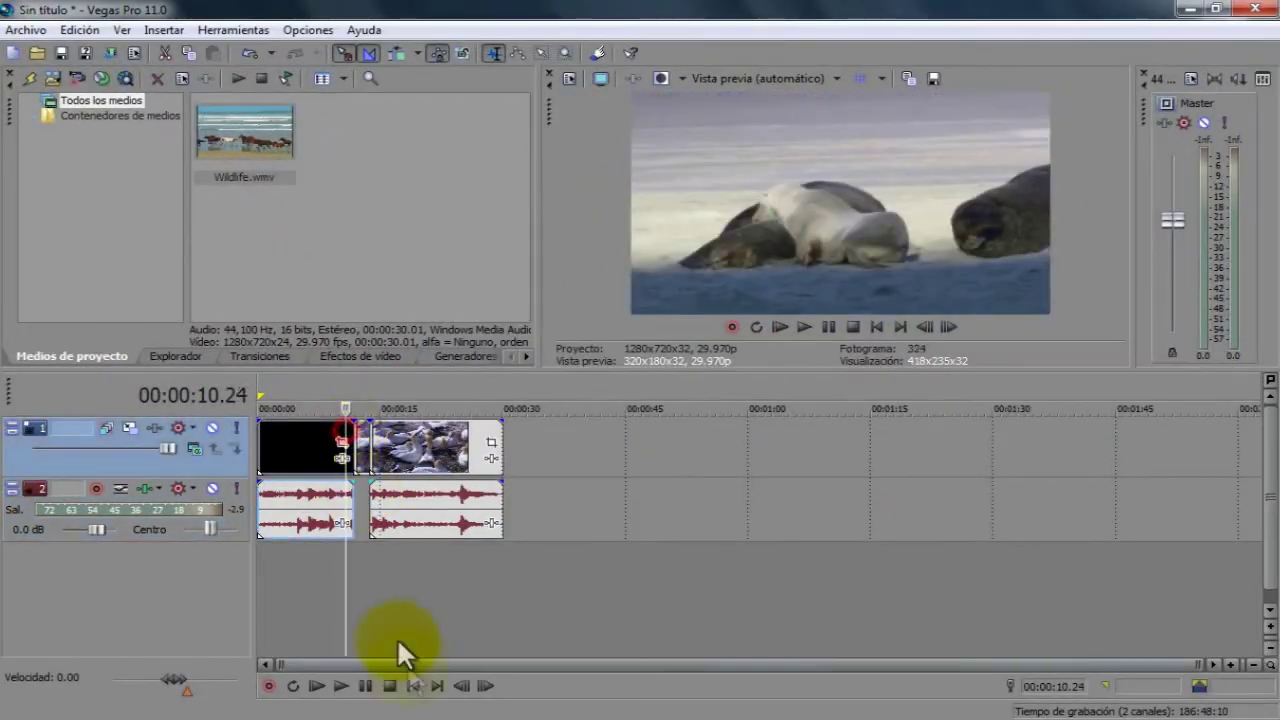
{"action": "key", "text": "space"}
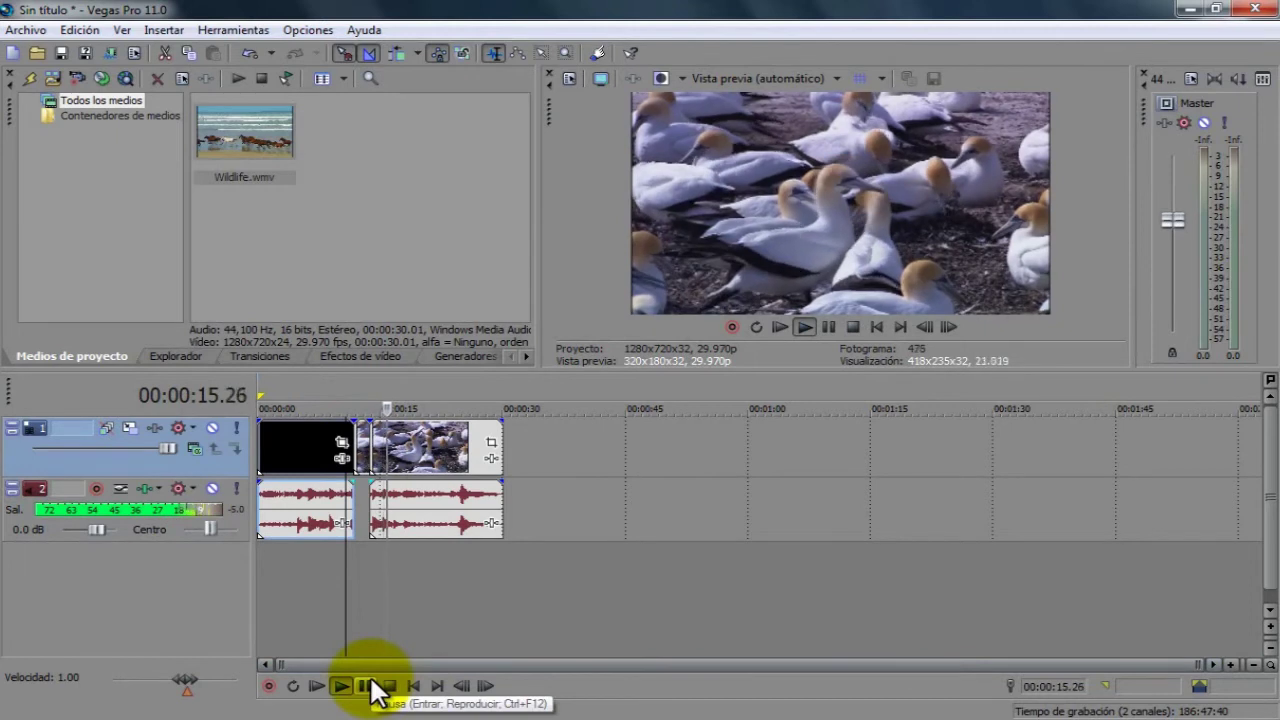
{"action": "left_click", "coordinate": [368, 685]}
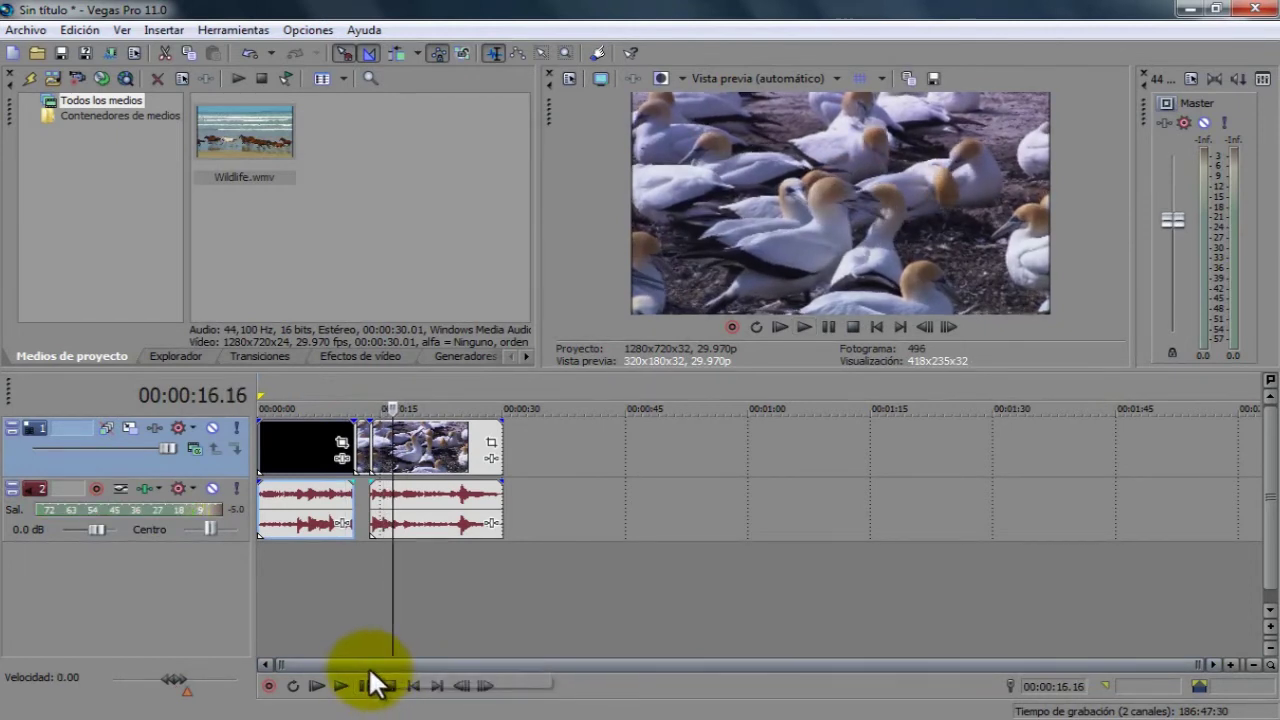
{"action": "left_click", "coordinate": [325, 575]}
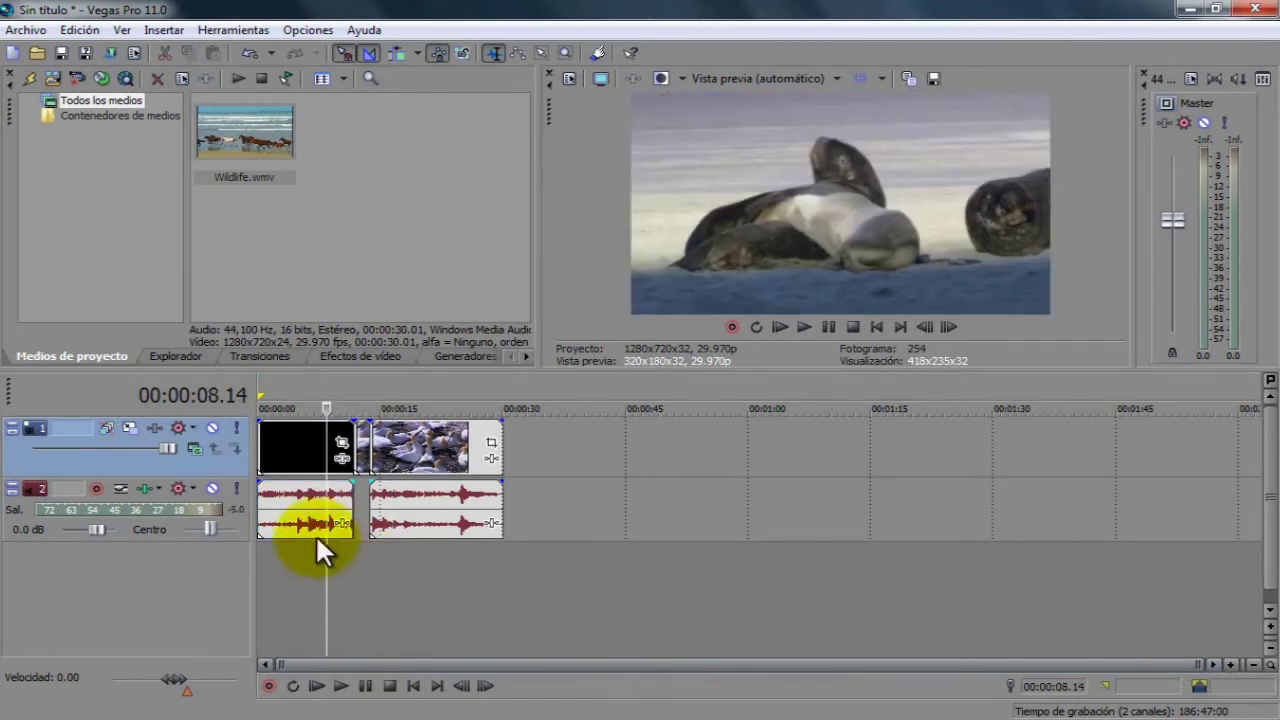
{"action": "left_click_drag", "start_coordinate": [326, 571], "coordinate": [422, 569]}
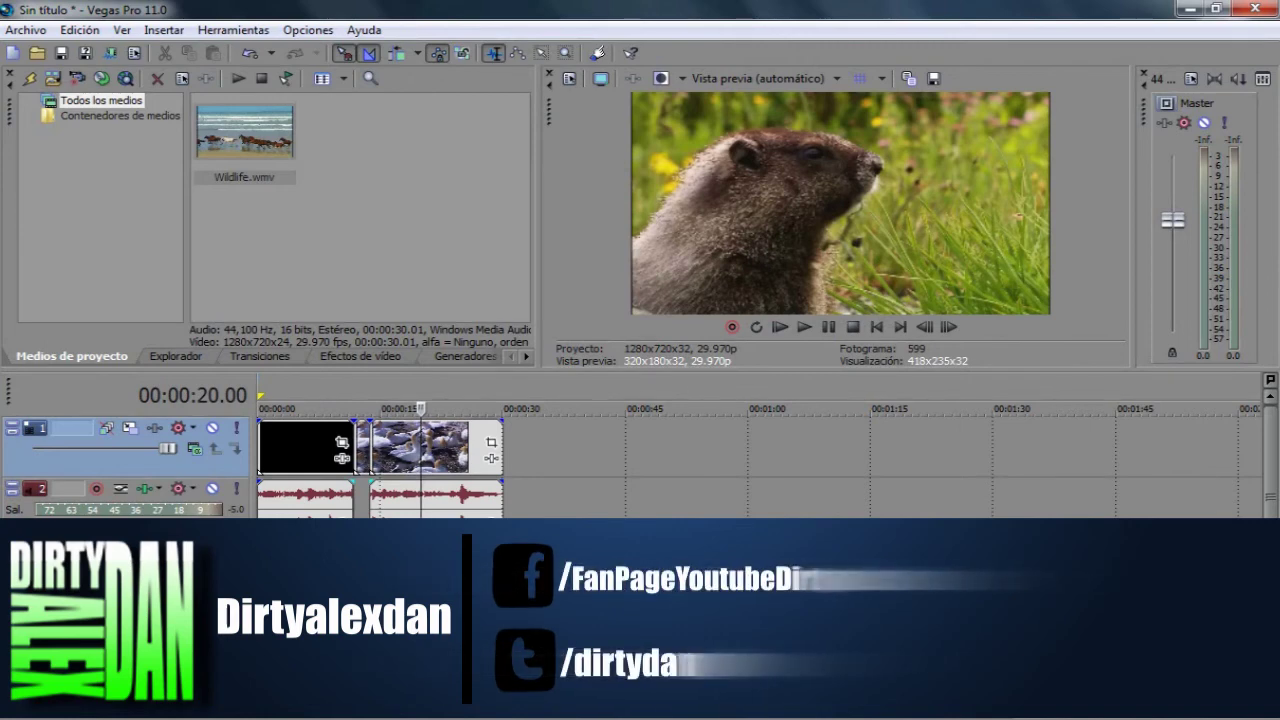
{"action": "left_click", "coordinate": [353, 571]}
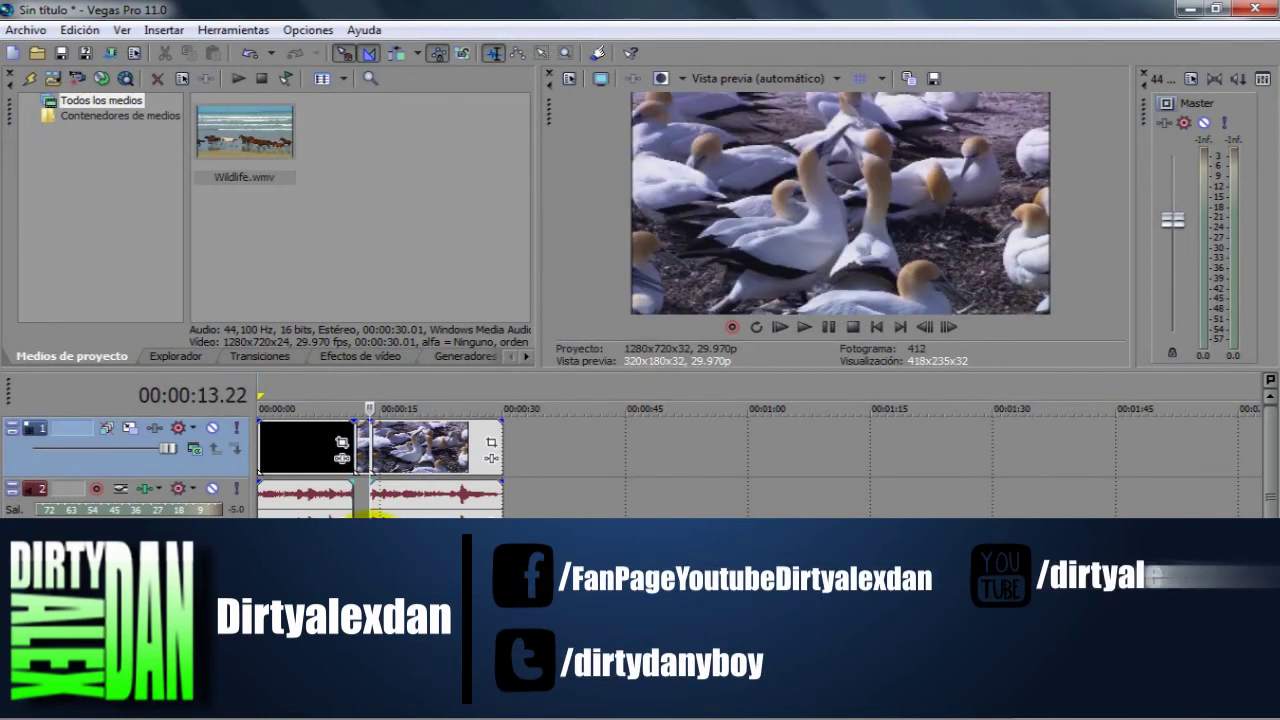
{"action": "key", "text": "space"}
{"action": "key", "text": "space"}
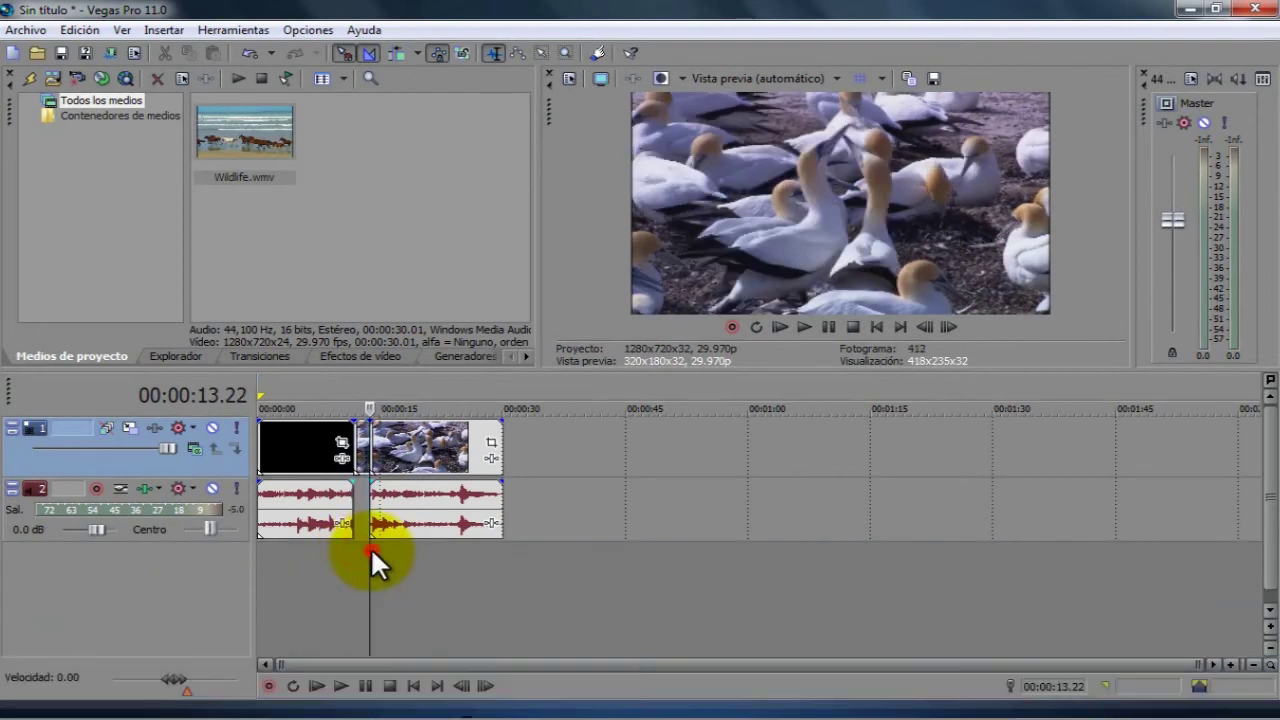
{"action": "key", "text": "space"}
{"action": "key", "text": "space"}
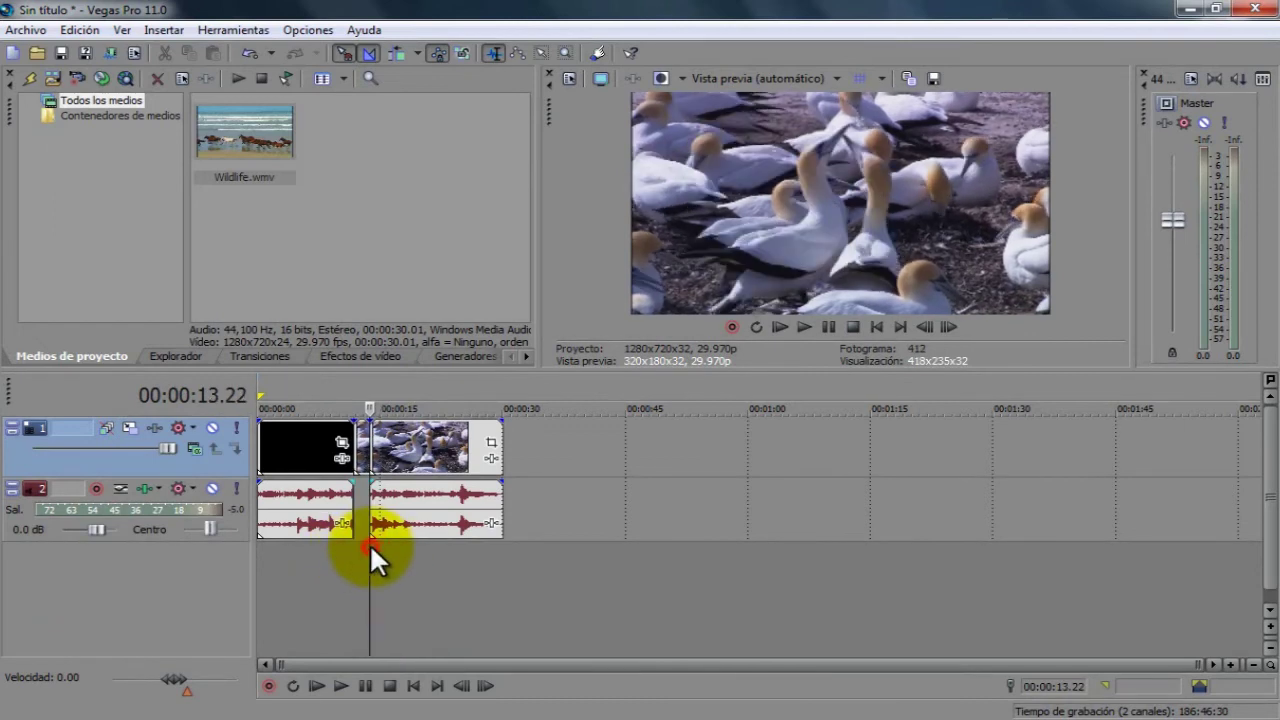
{"action": "left_click", "coordinate": [347, 546]}
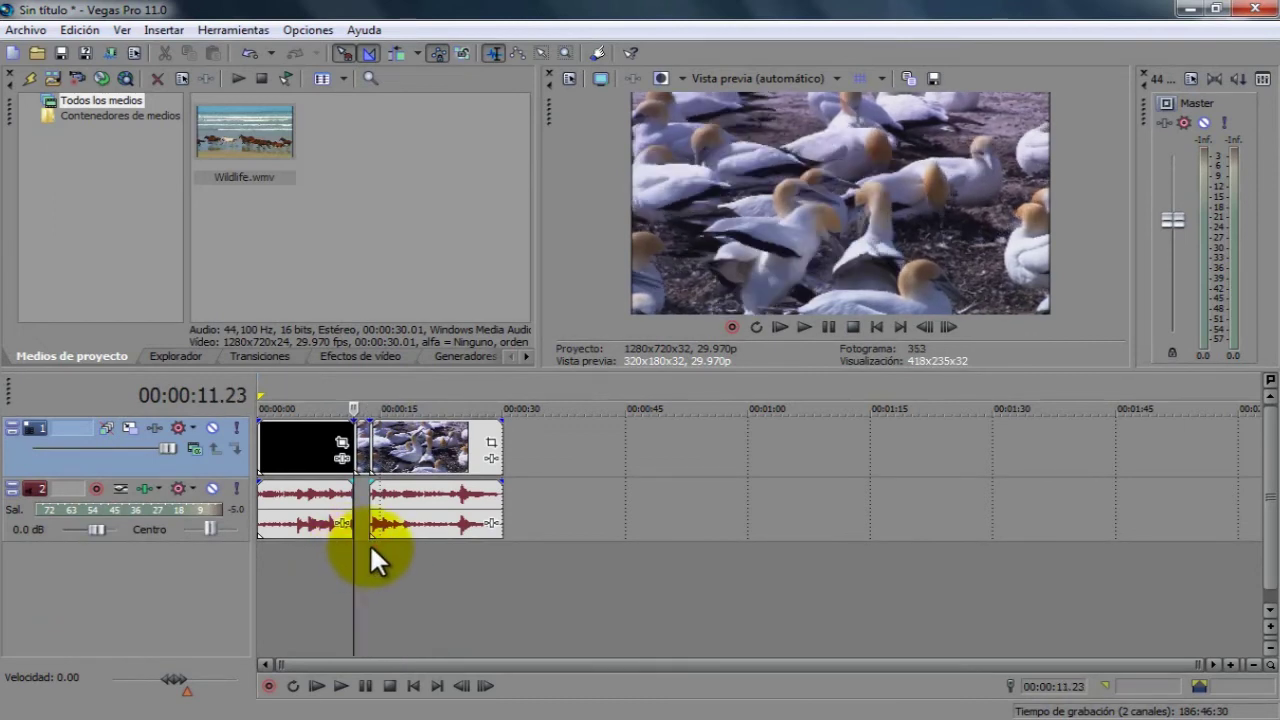
{"action": "left_click", "coordinate": [369, 543]}
{"action": "left_click", "coordinate": [339, 216]}
{"action": "left_click", "coordinate": [338, 214]}
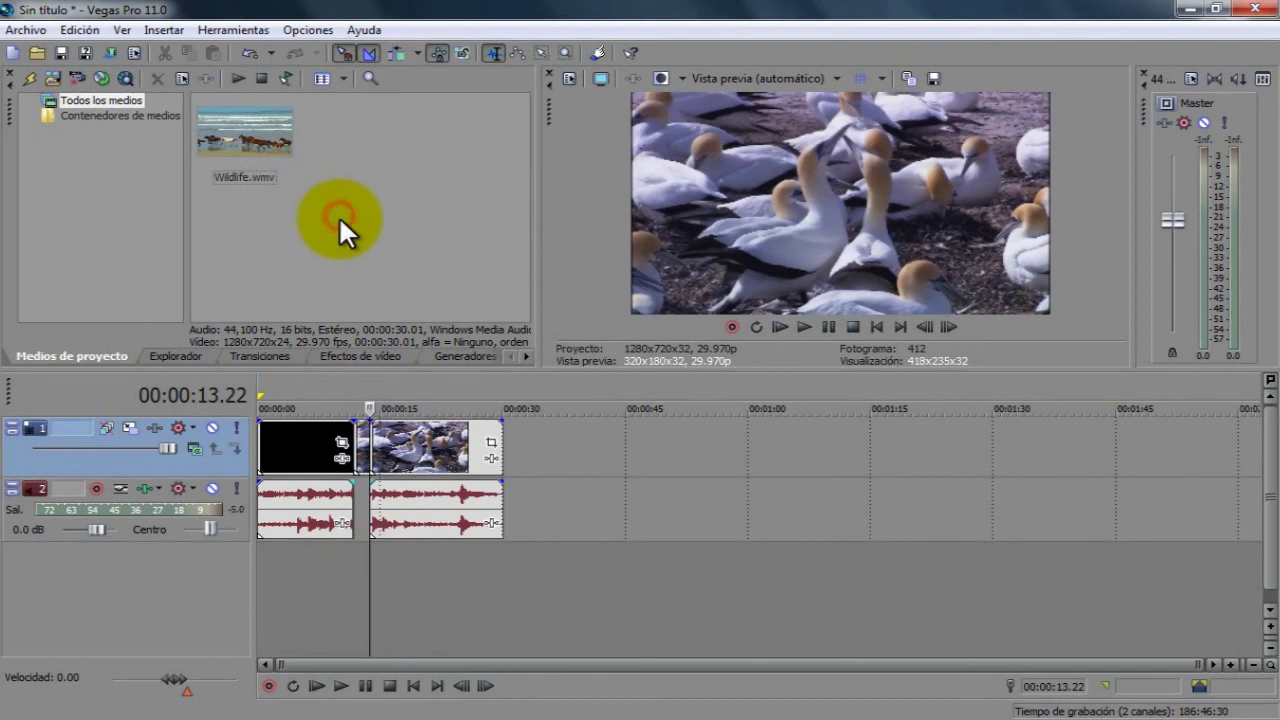